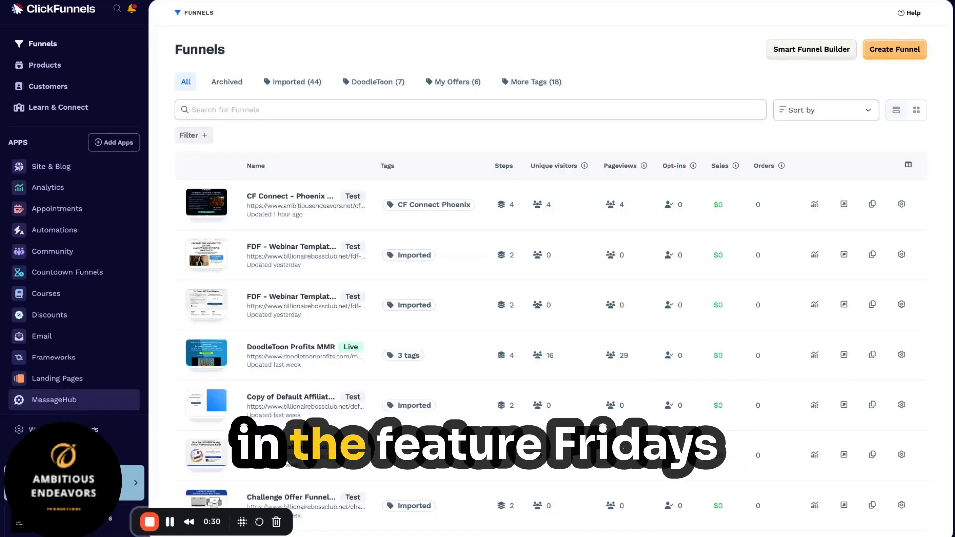
Step: Open the MessageHub app from the sidebar
click(53, 399)
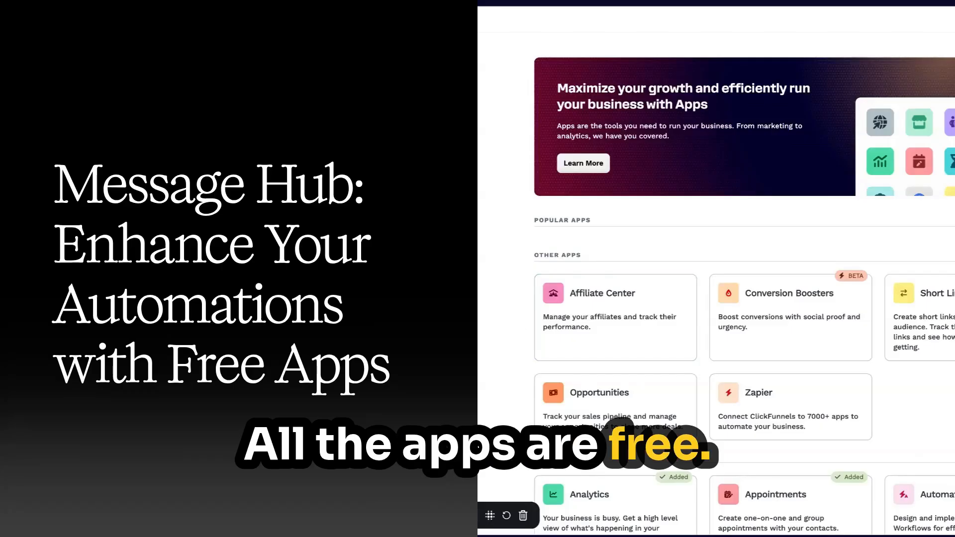
scroll(716, 299, down, 4)
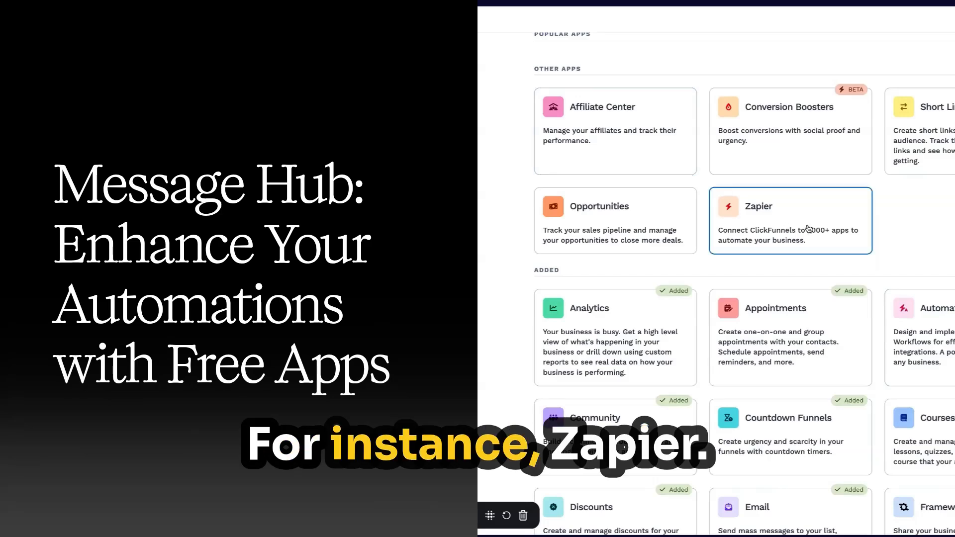
scroll(910, 307, down, 8)
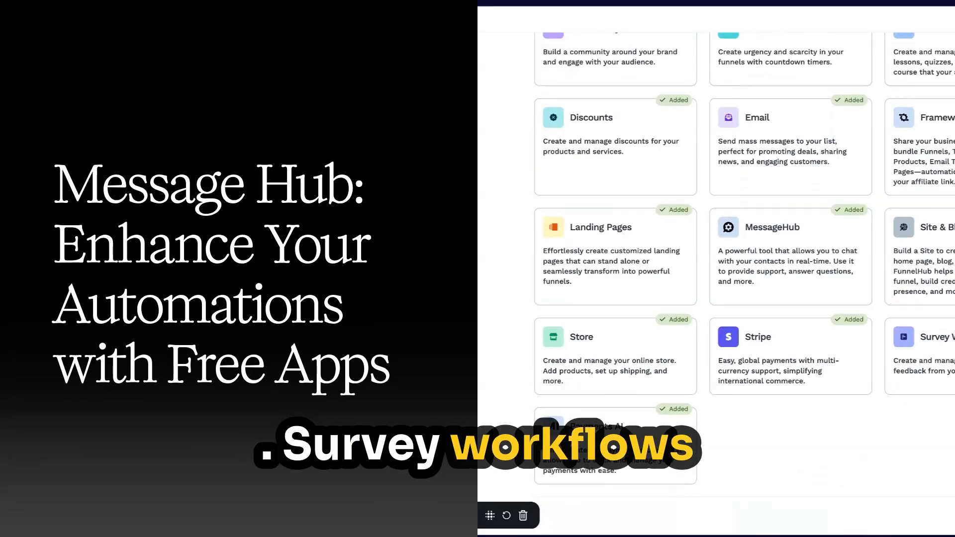
scroll(717, 279, up, 1)
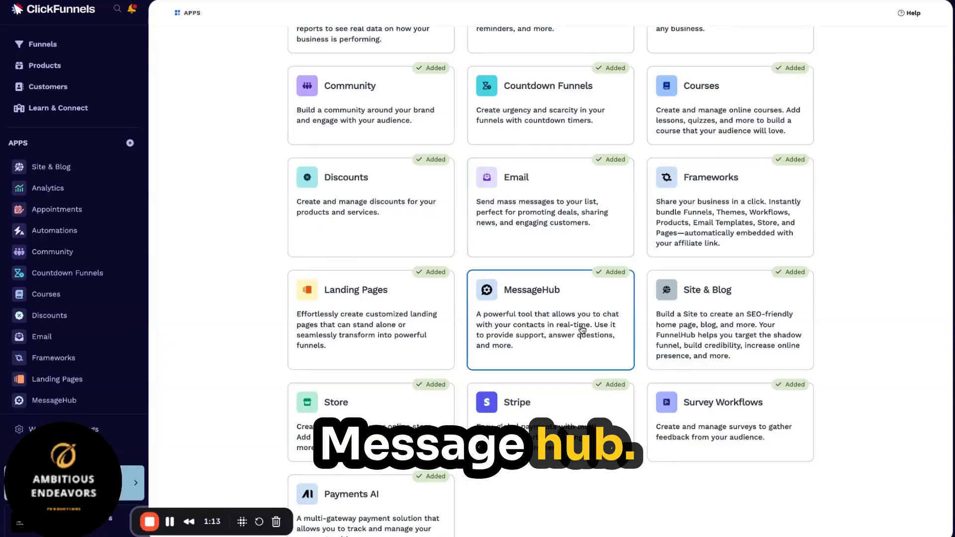
scroll(647, 299, up, 5)
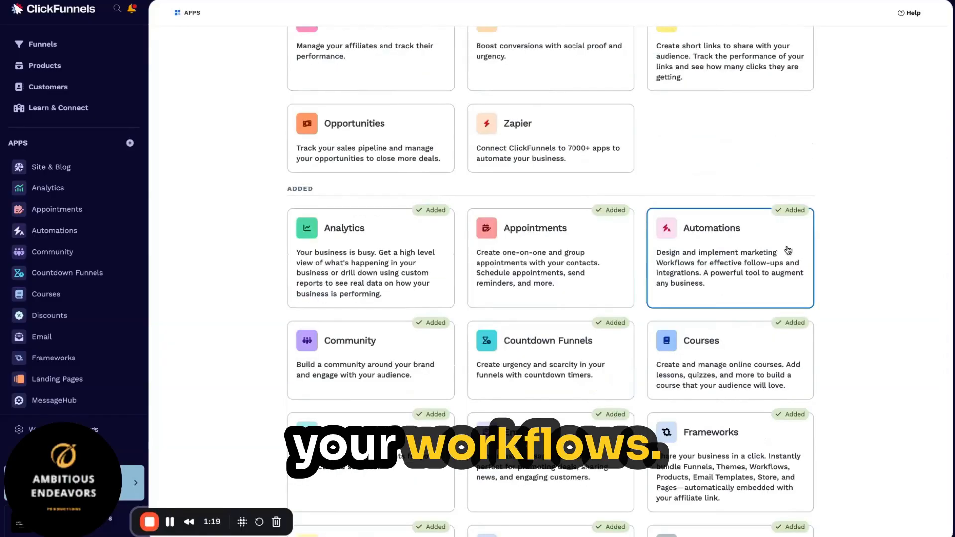
click(78, 48)
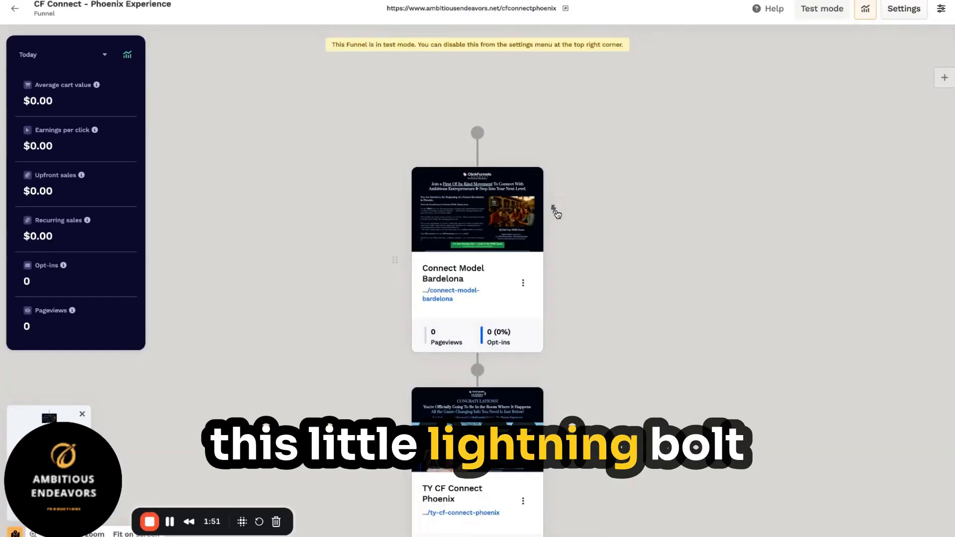
Step: Create workflow 'afjsaeflksefj' for this funnel step with an Opt-In trigger
click(554, 209)
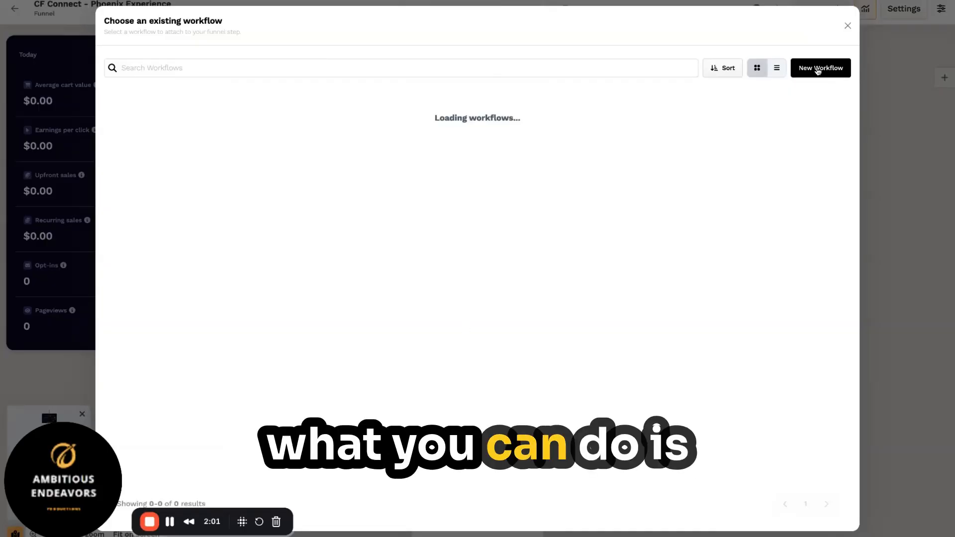
click(820, 69)
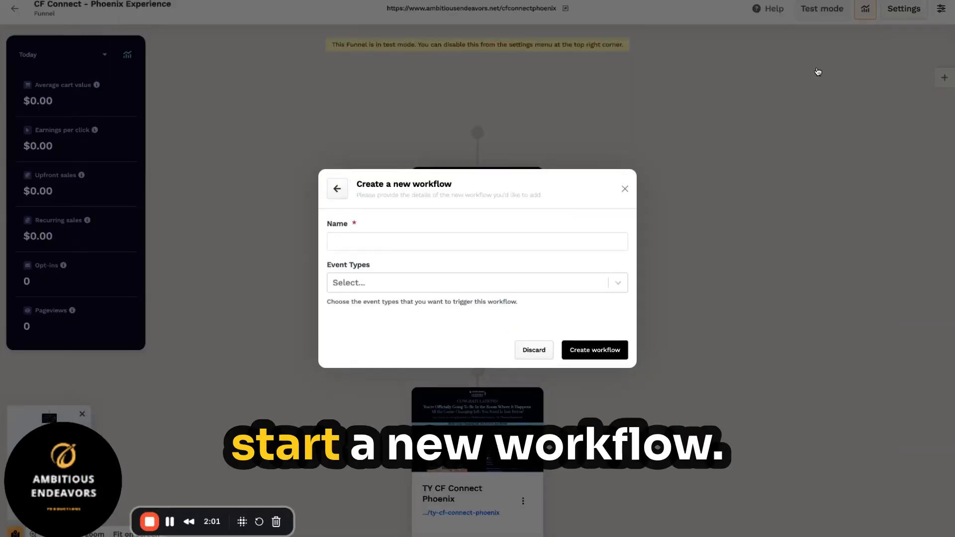
click(395, 242)
text(afjsaeflksefj)
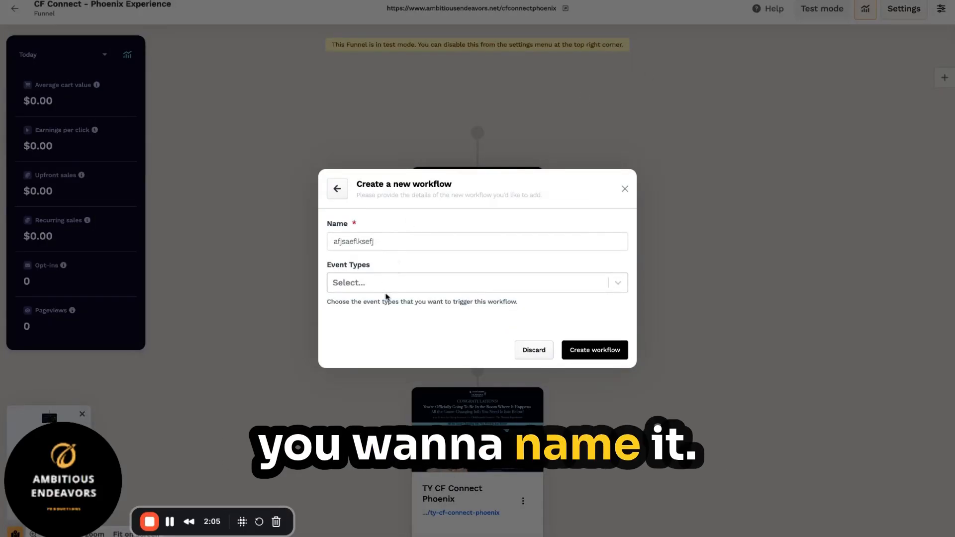
click(619, 285)
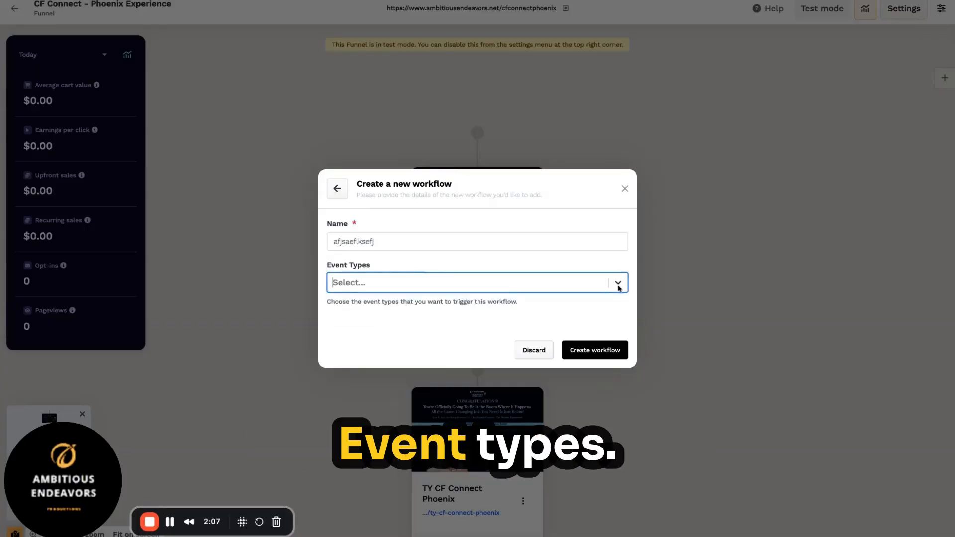
click(618, 286)
click(618, 285)
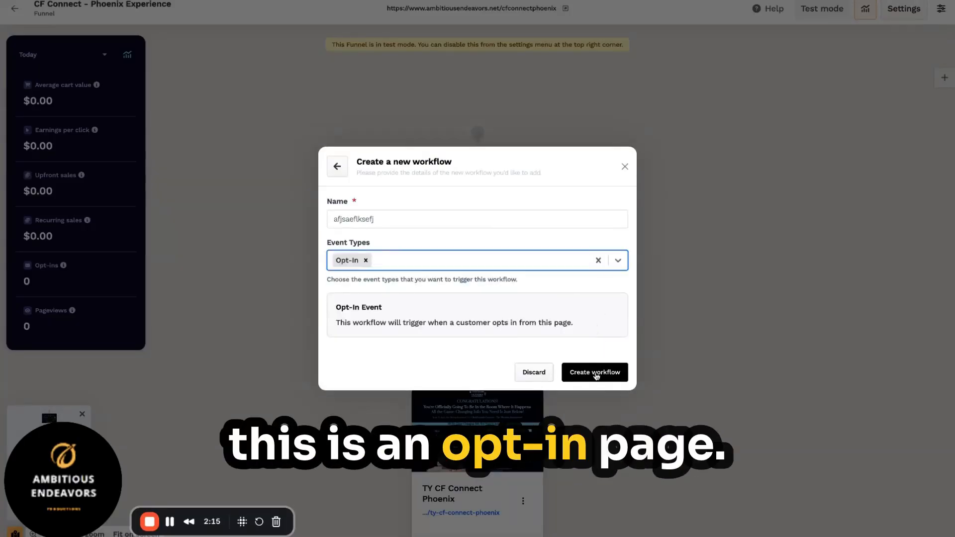
click(595, 373)
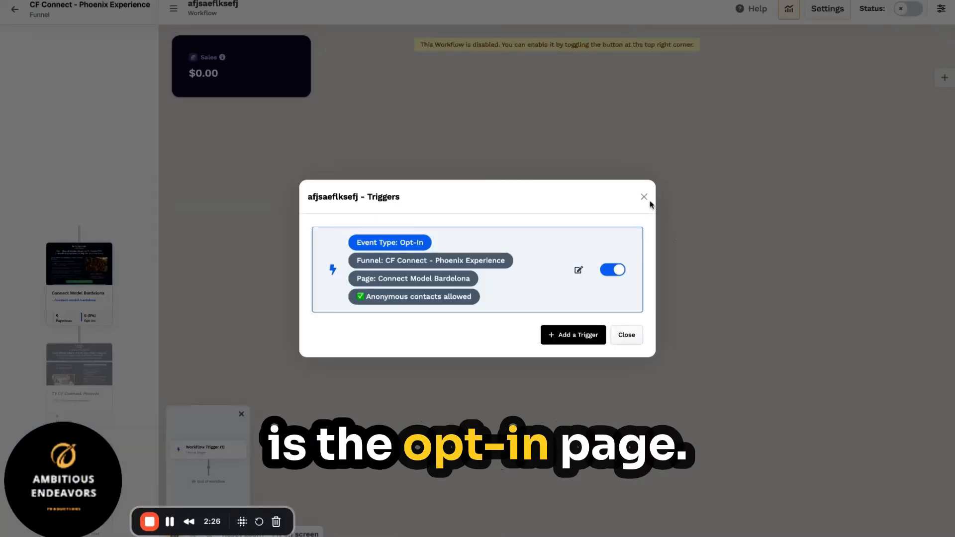
Step: Add a Tag contact step applying the CF Connect Phoenix tag after the trigger
click(644, 197)
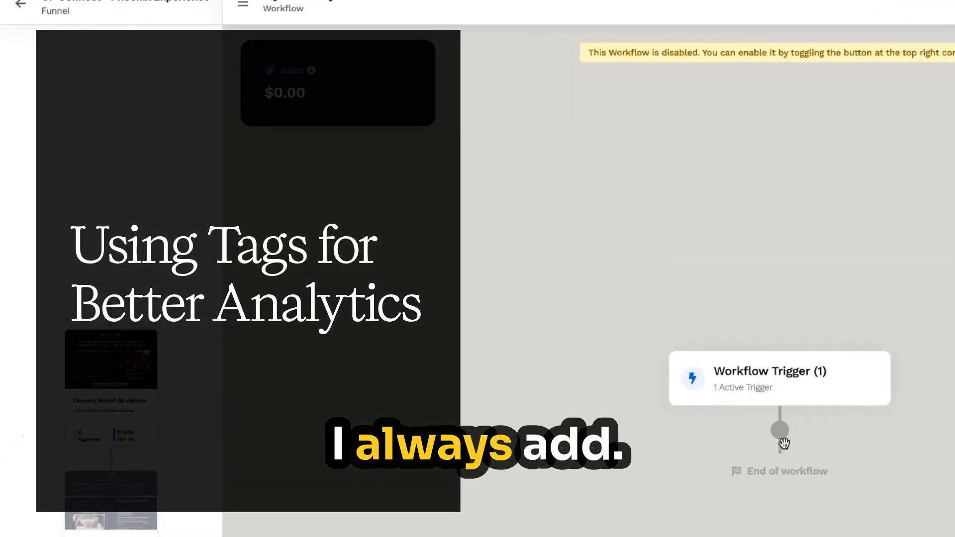
click(558, 319)
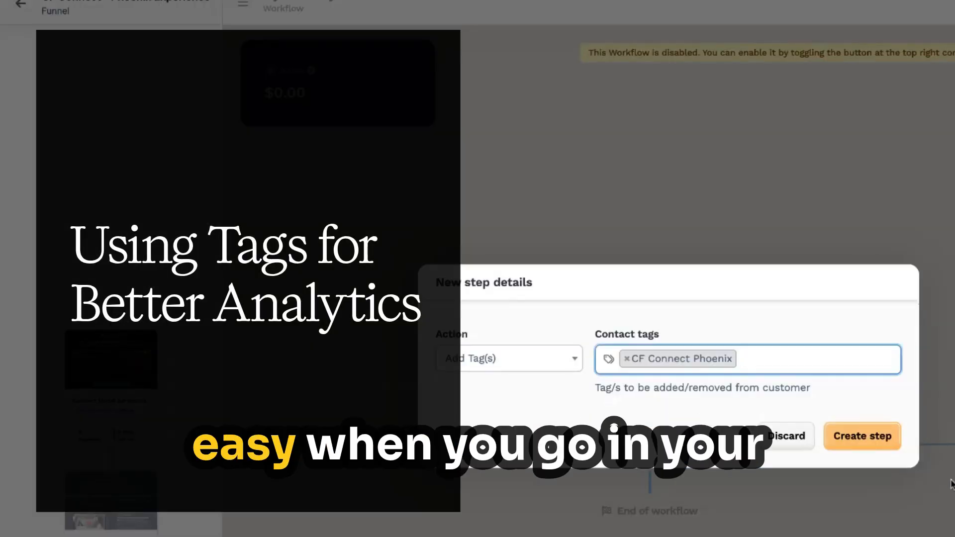
click(870, 436)
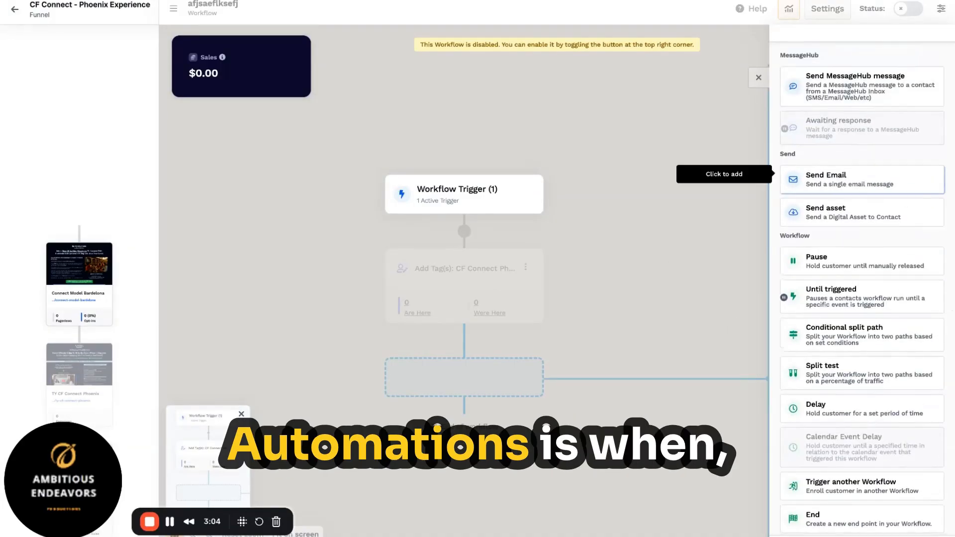
click(862, 85)
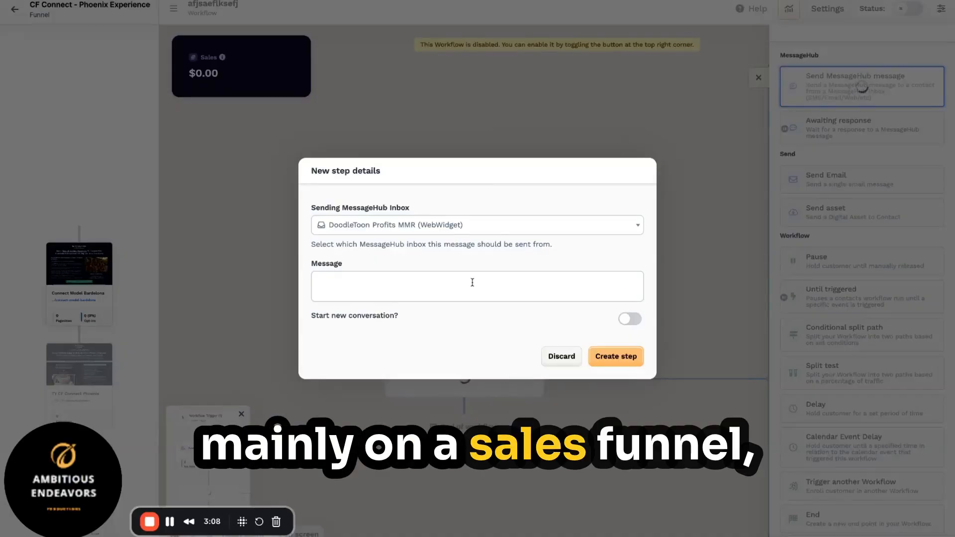
click(504, 229)
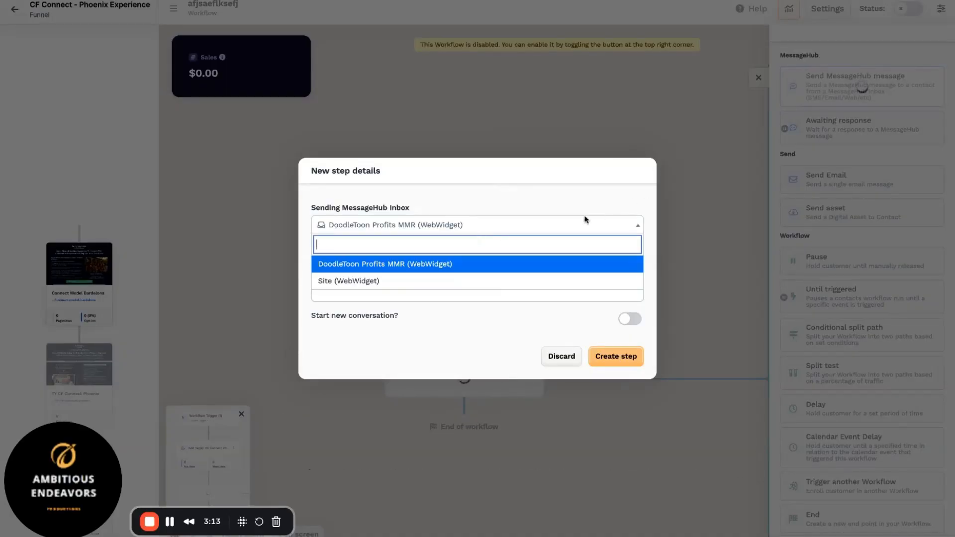
click(498, 265)
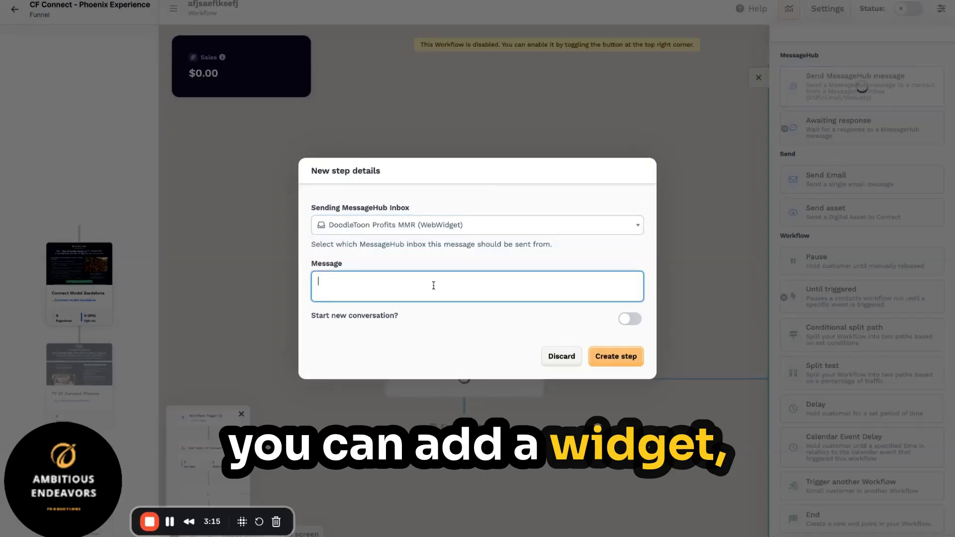
text(sfnsloigjdzsrpgkjaselrdgjwaelfkgj)
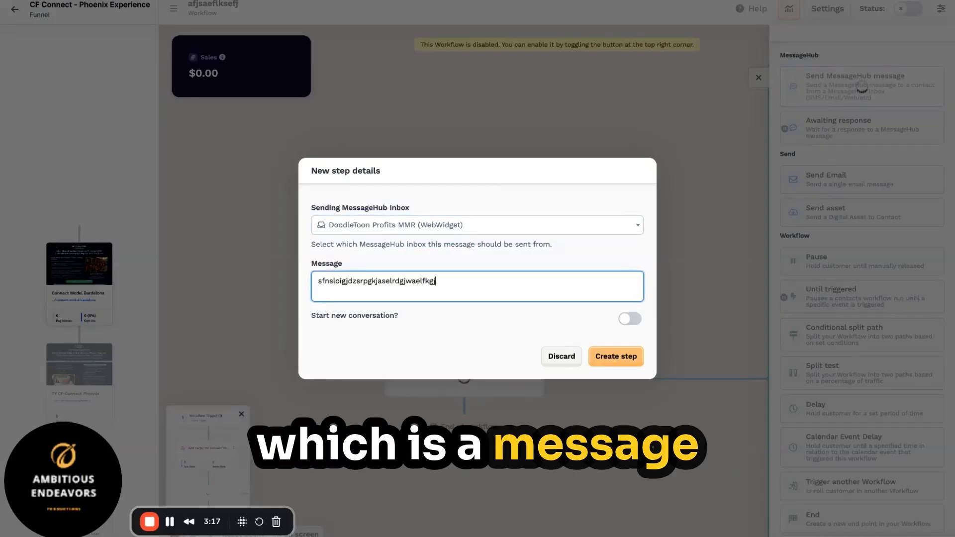
click(573, 363)
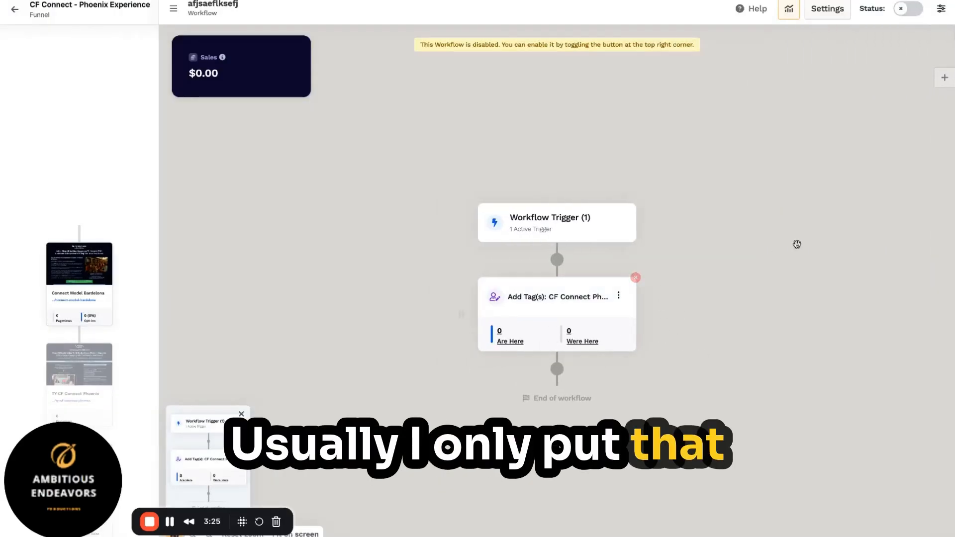
Step: Add a Notify step alerting the chosen team member with message 'jR' via Email and Notification
click(557, 370)
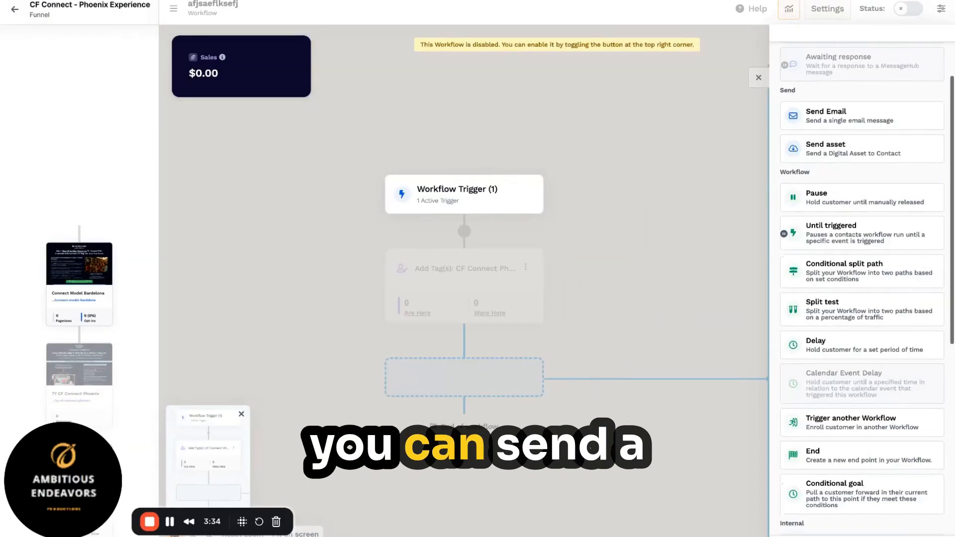
scroll(863, 288, down, 3)
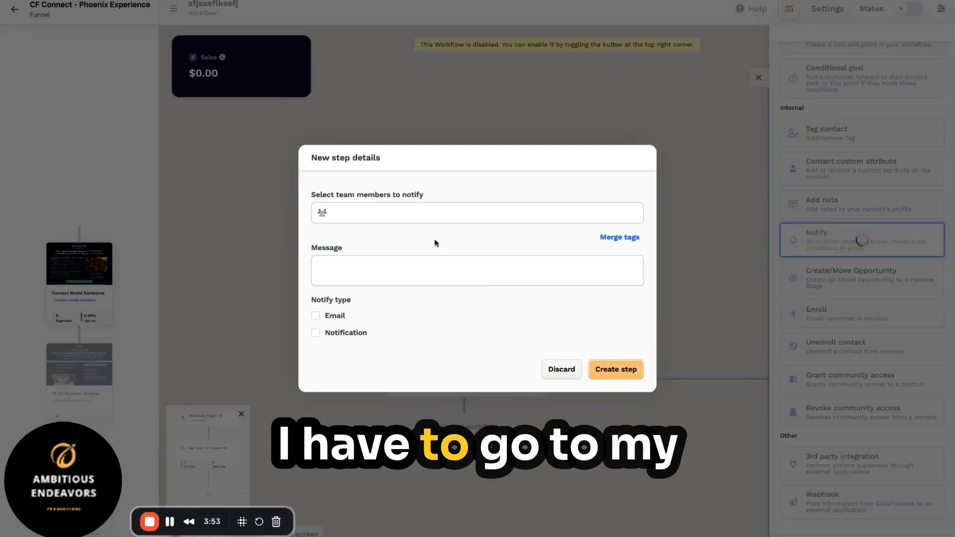
click(448, 213)
click(410, 230)
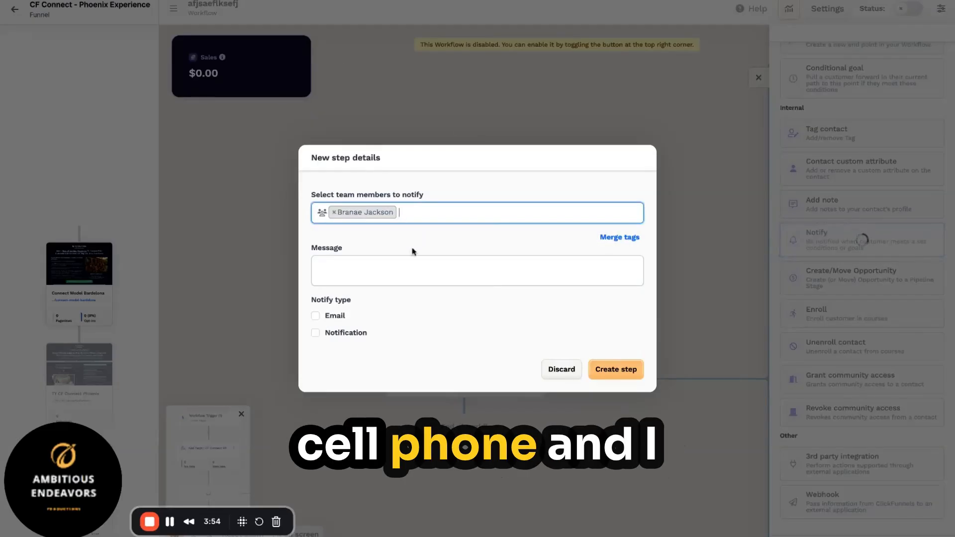
click(408, 276)
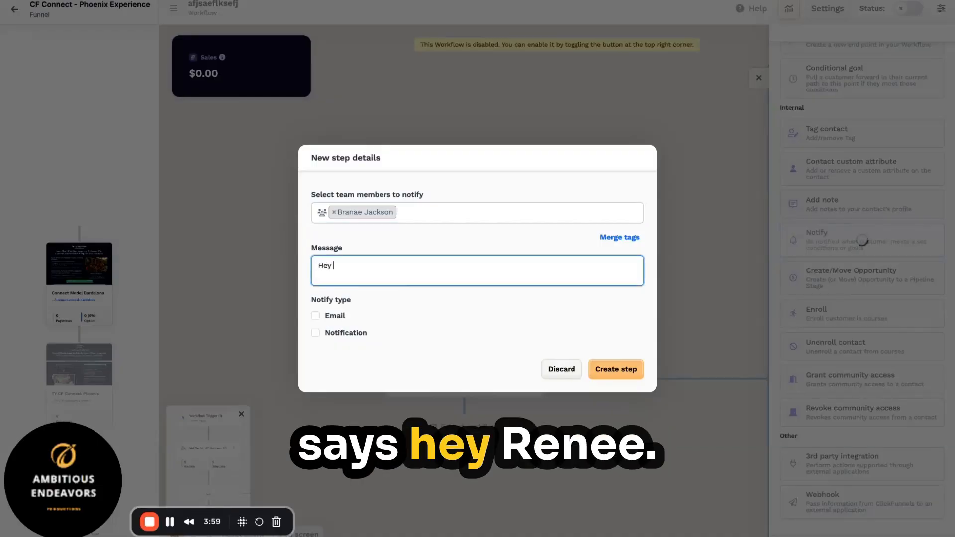
text(jR)
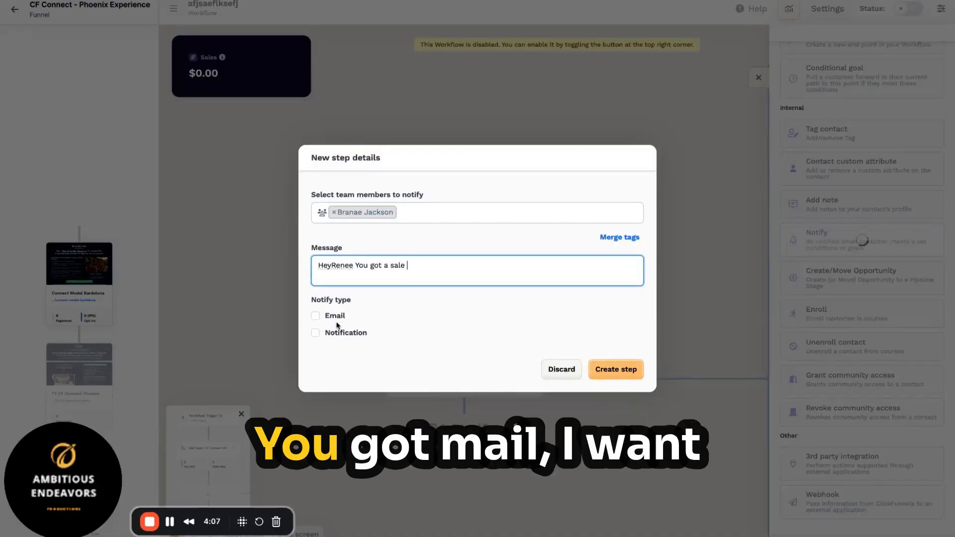
click(316, 316)
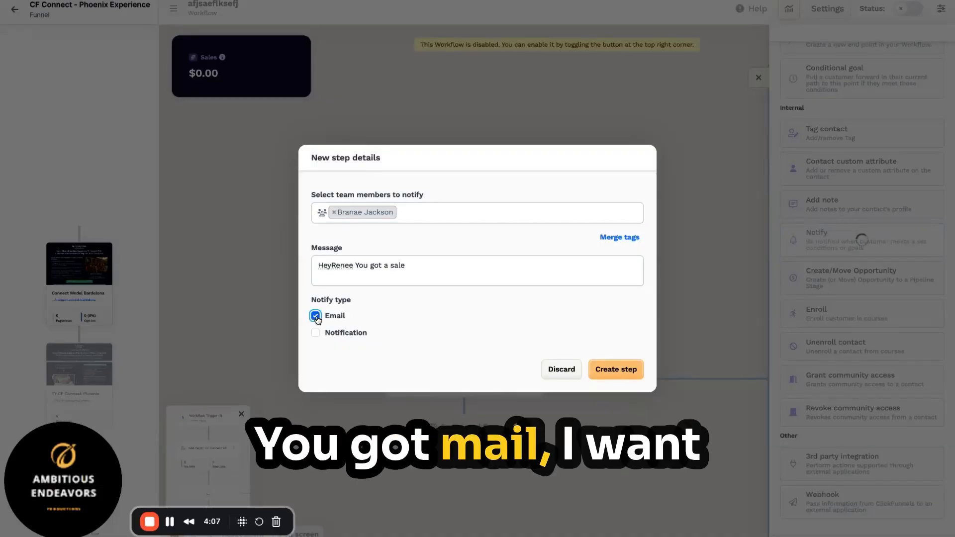
click(317, 335)
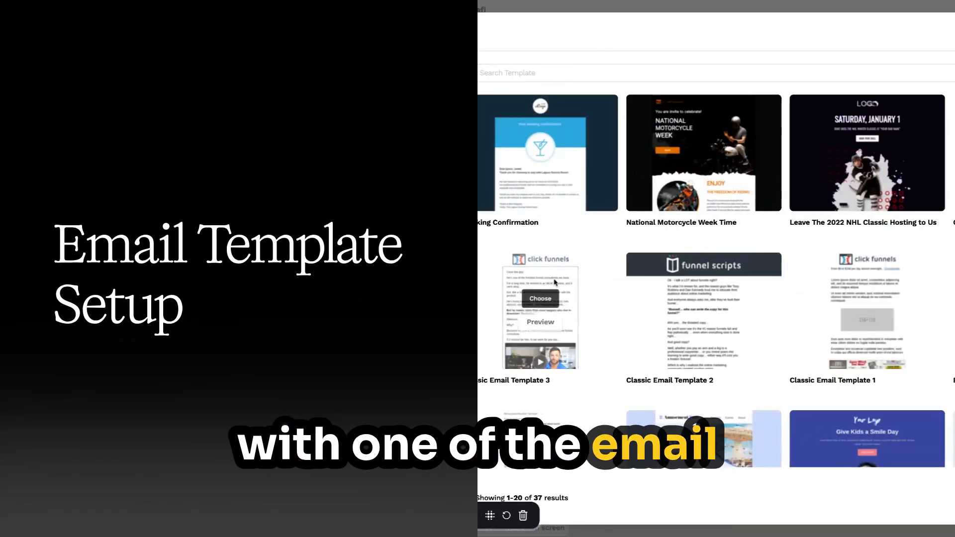
Step: Create email 'Thank your for signing up' from Booking Confirmation, appending '. Your gift is isnside' to the subject
mouse_move(711, 312)
mouse_move(588, 163)
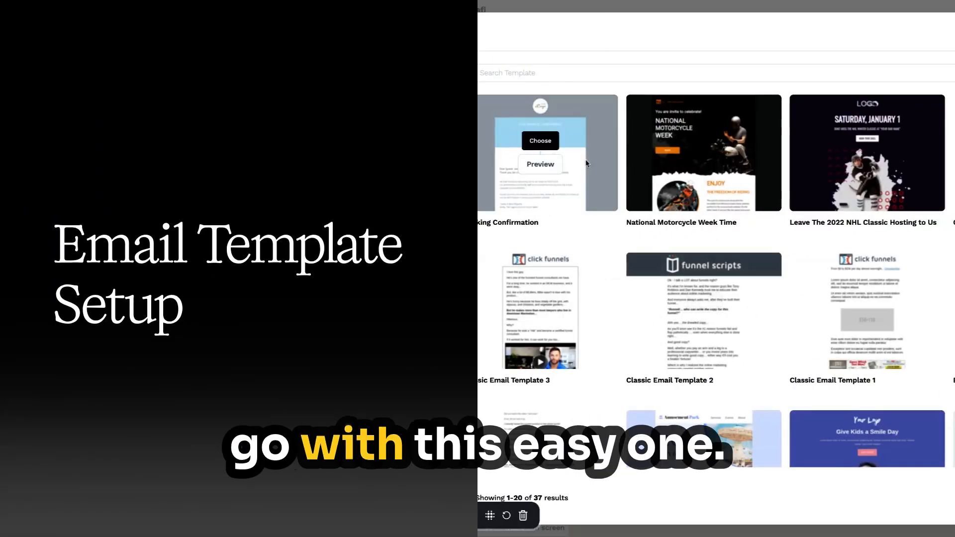
click(543, 142)
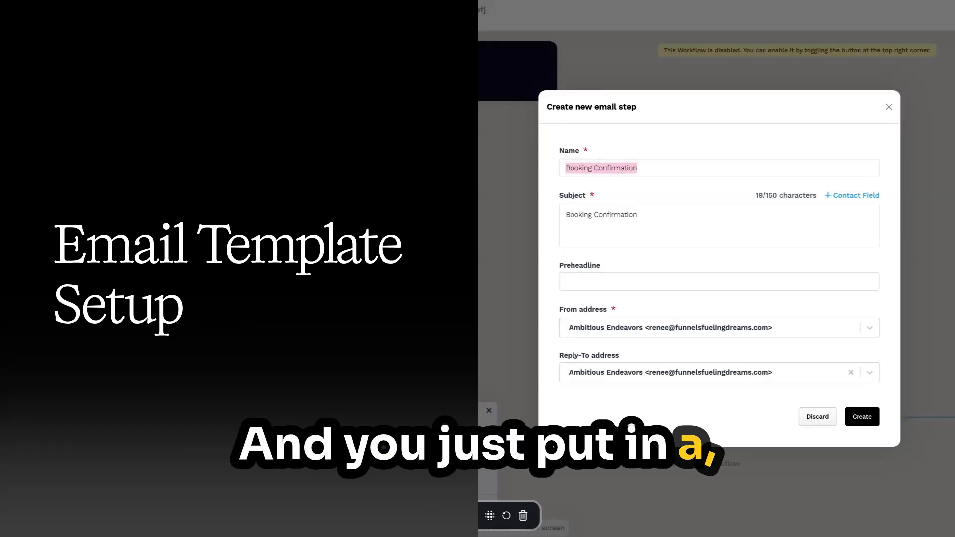
text(Thank)
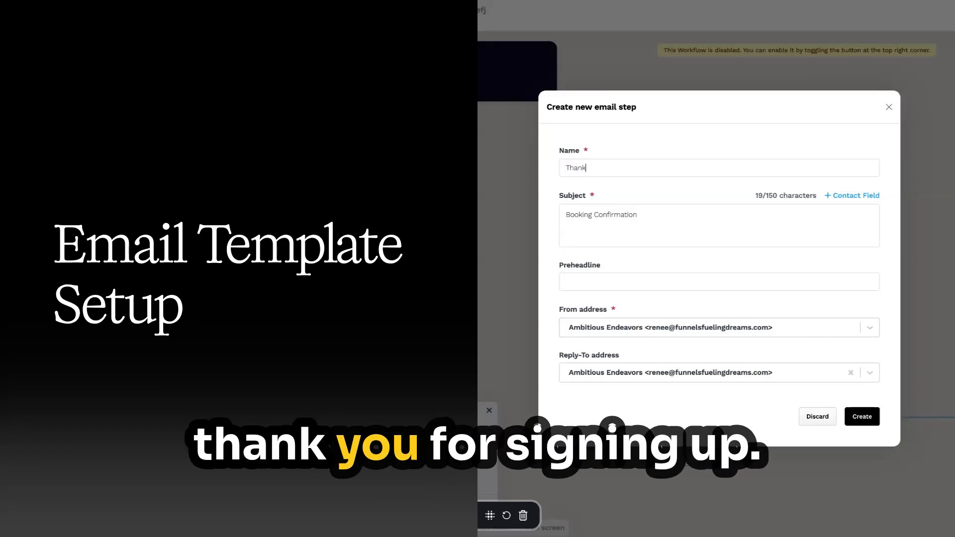
text( your fo)
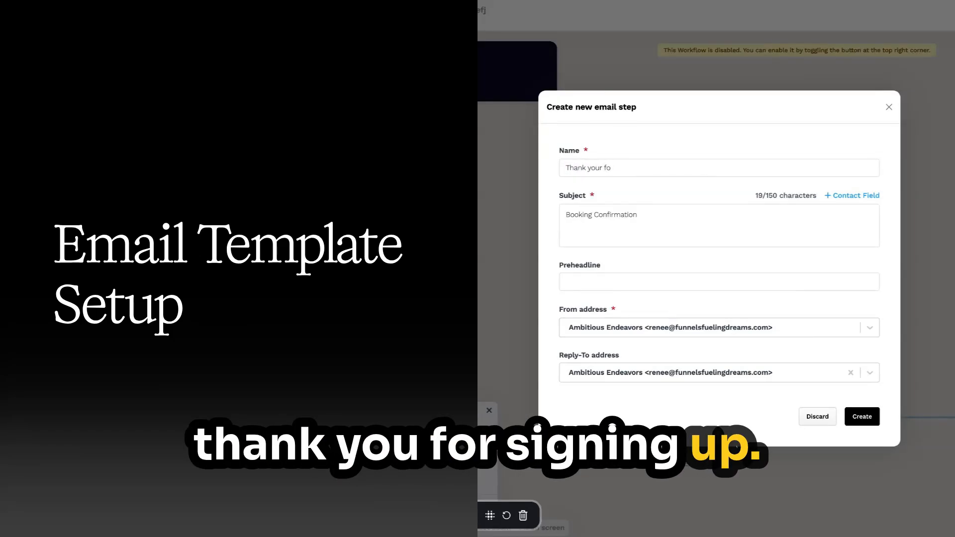
text(r signing up)
click(616, 225)
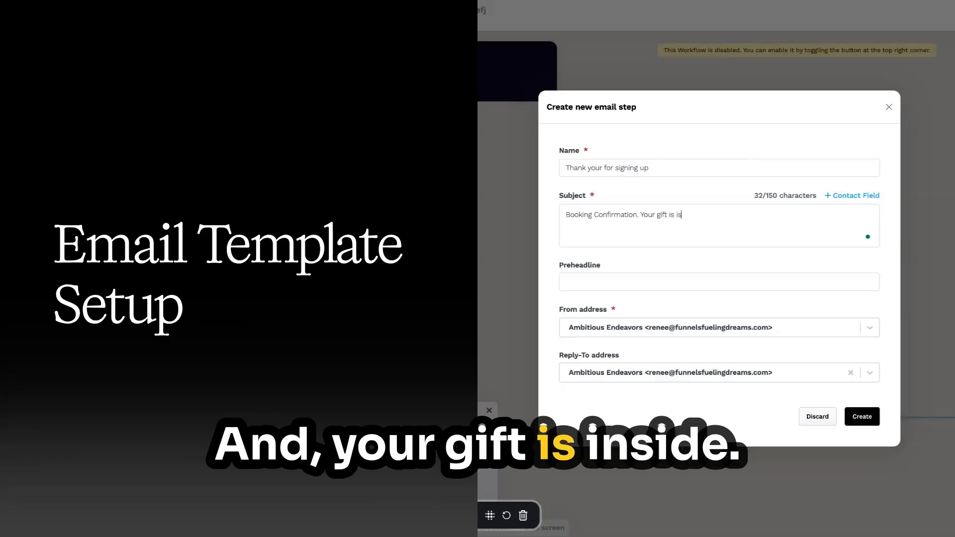
text(. Your gift is isnside)
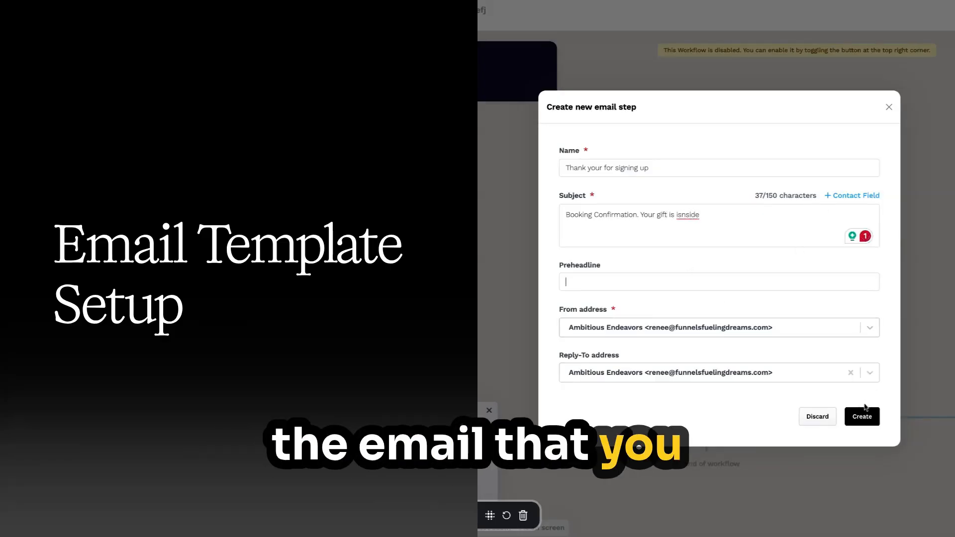
click(863, 418)
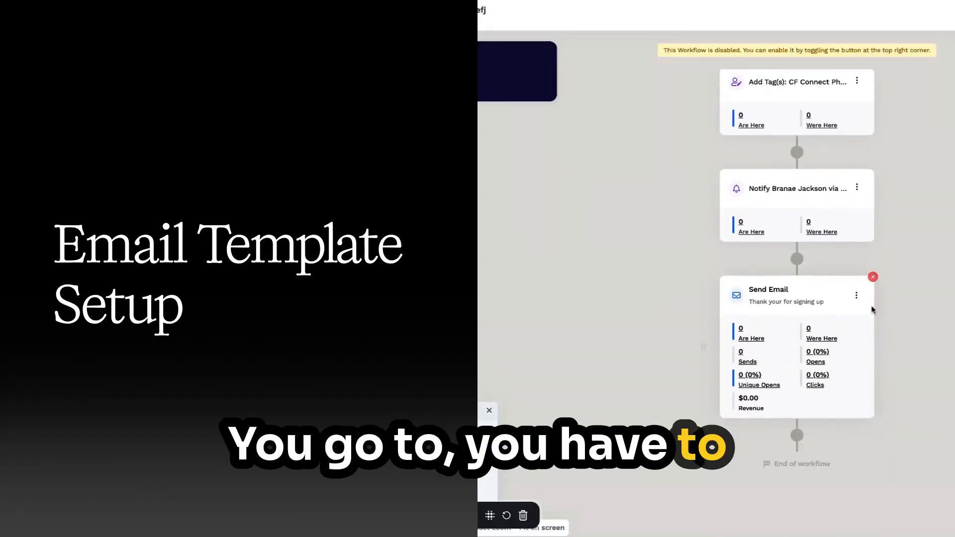
click(856, 295)
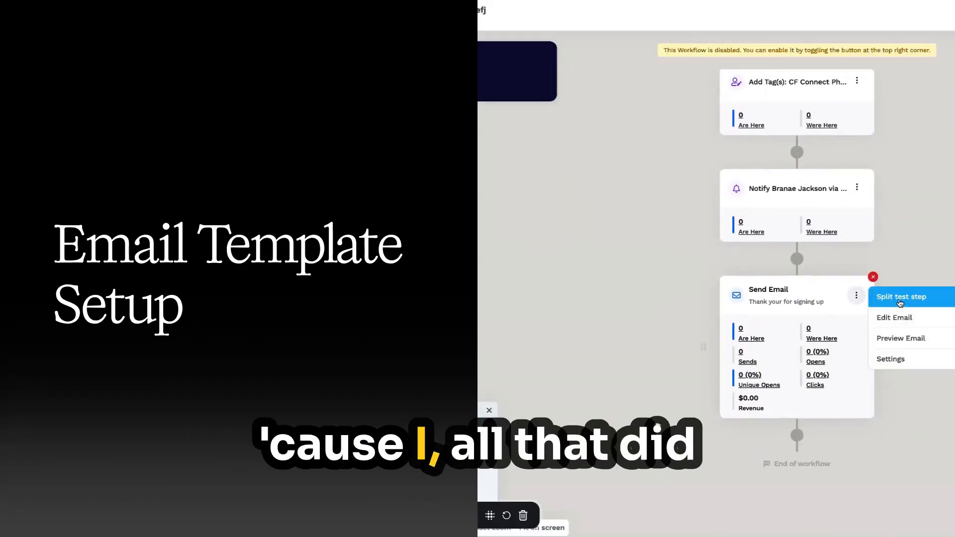
Step: Change the thank-you email's heading to 'W3ld9ocm3' in the email editor and publish it
click(894, 317)
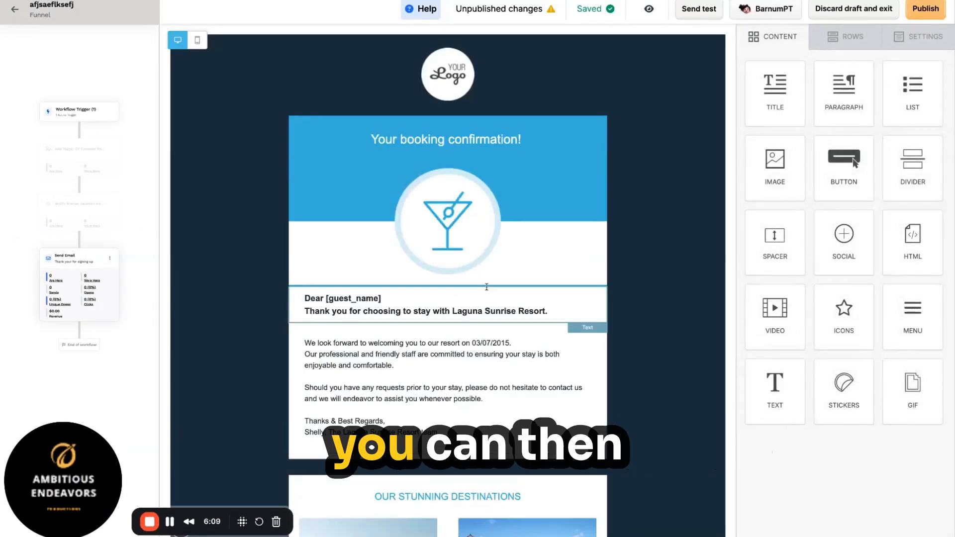
click(415, 312)
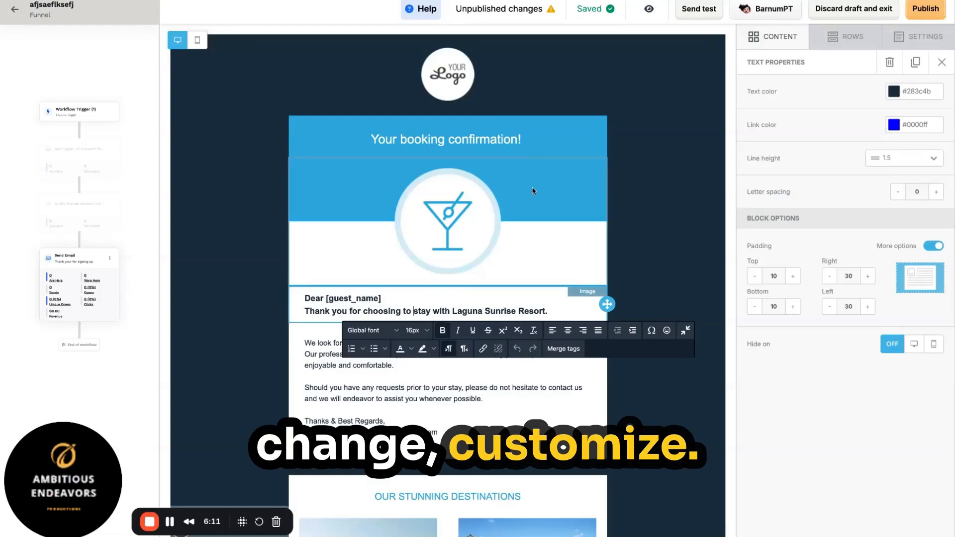
click(539, 122)
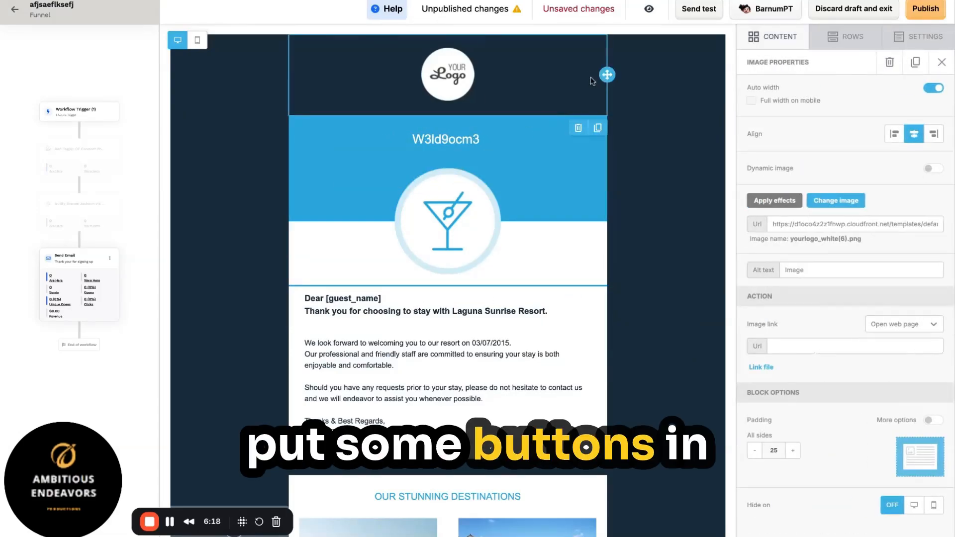
click(677, 125)
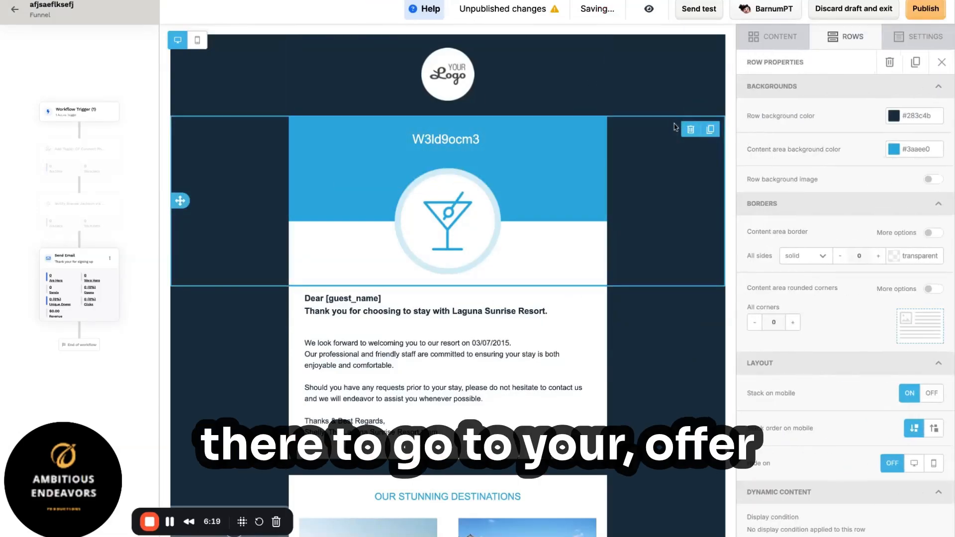
click(666, 384)
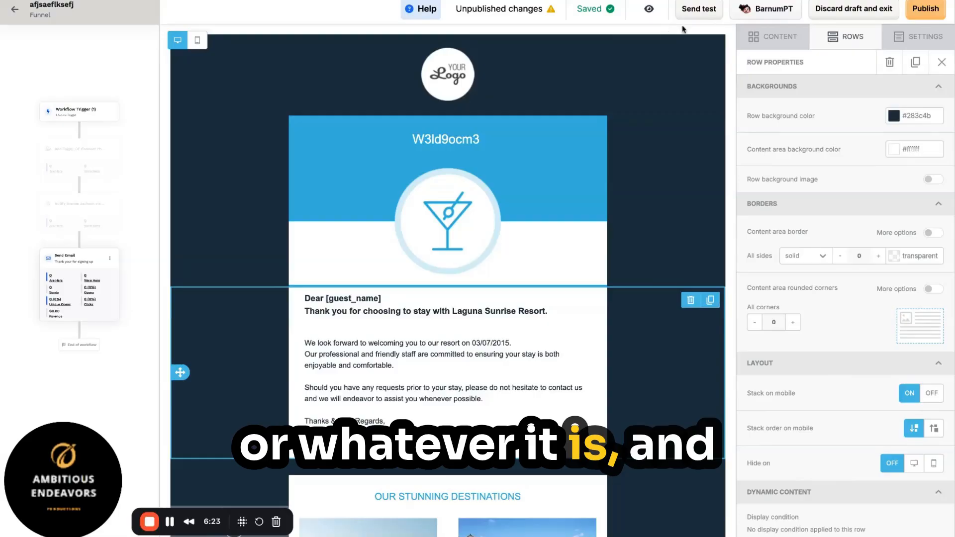
click(927, 9)
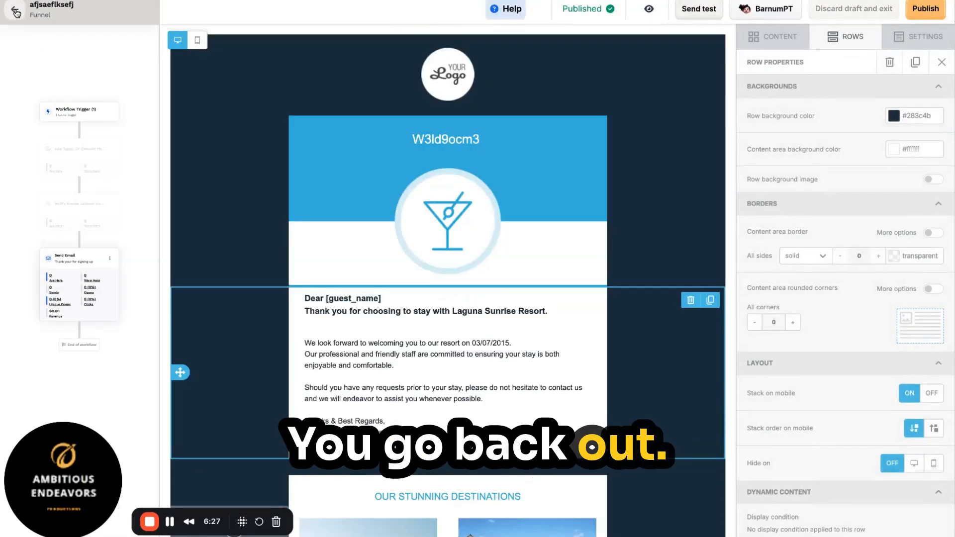
click(15, 13)
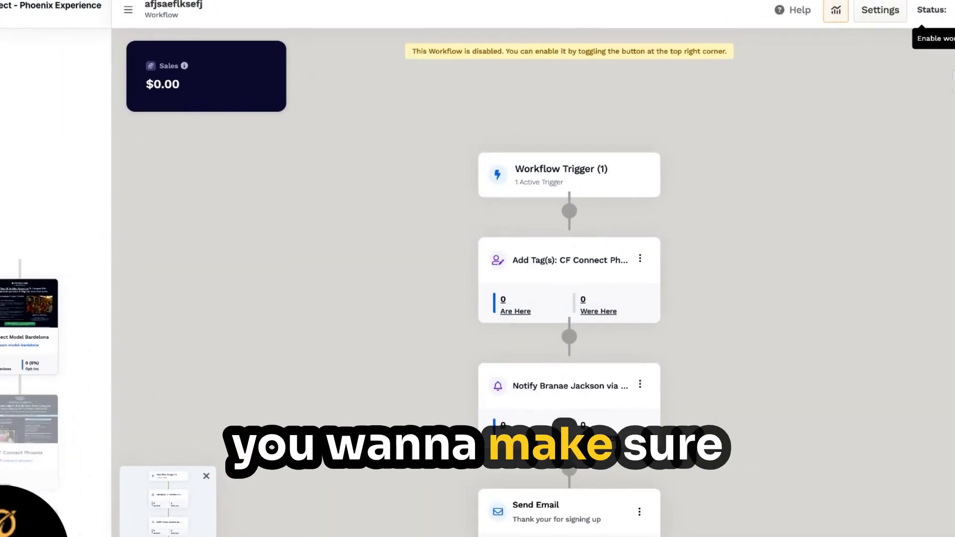
Step: Switch the workflow status to enabled and review it down to the last step
click(954, 10)
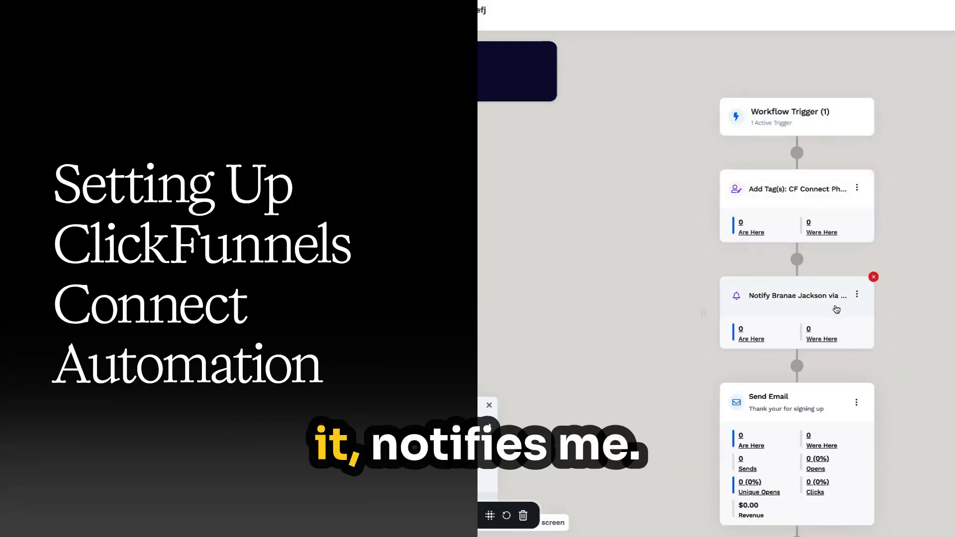
scroll(899, 295, down, 1)
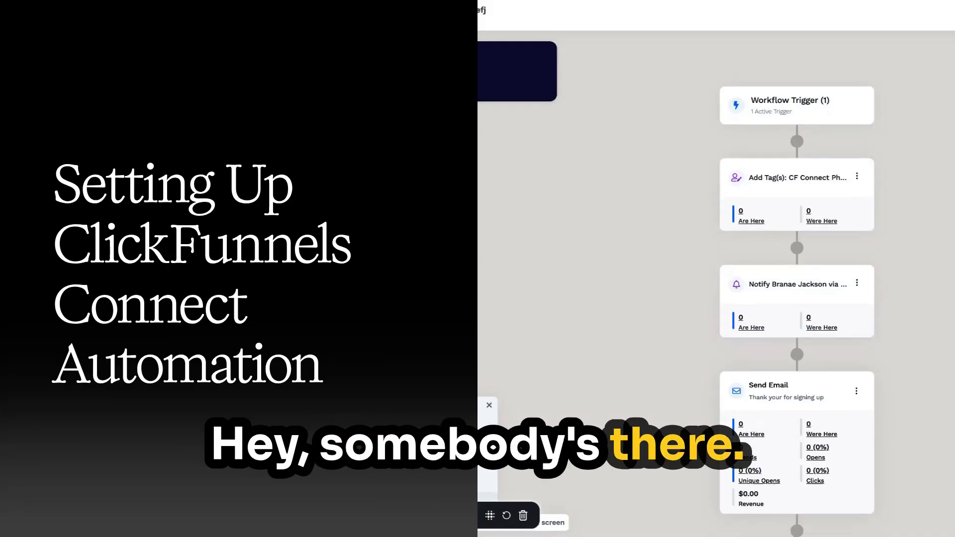
scroll(820, 373, down, 2)
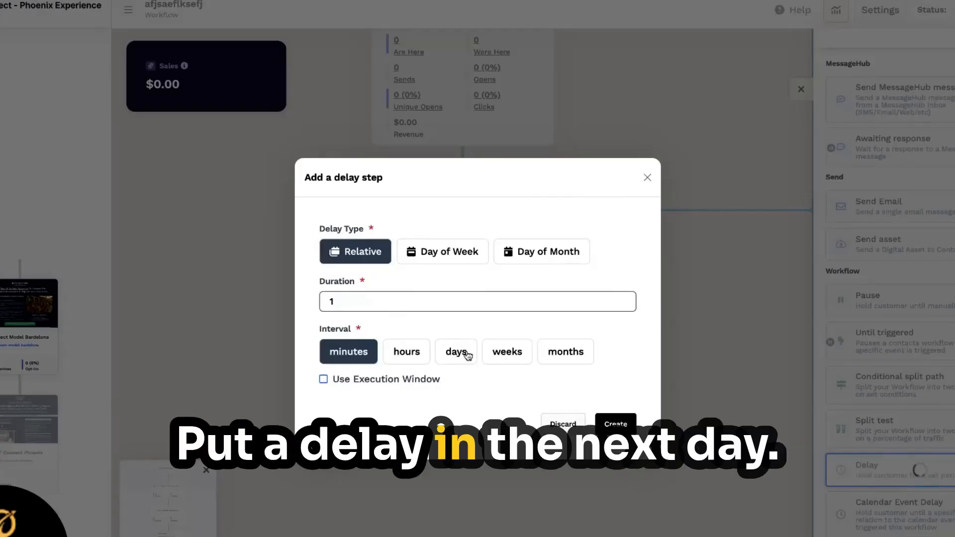
Step: Add a Delay step of duration 1 with interval days after the thank-you email
click(464, 353)
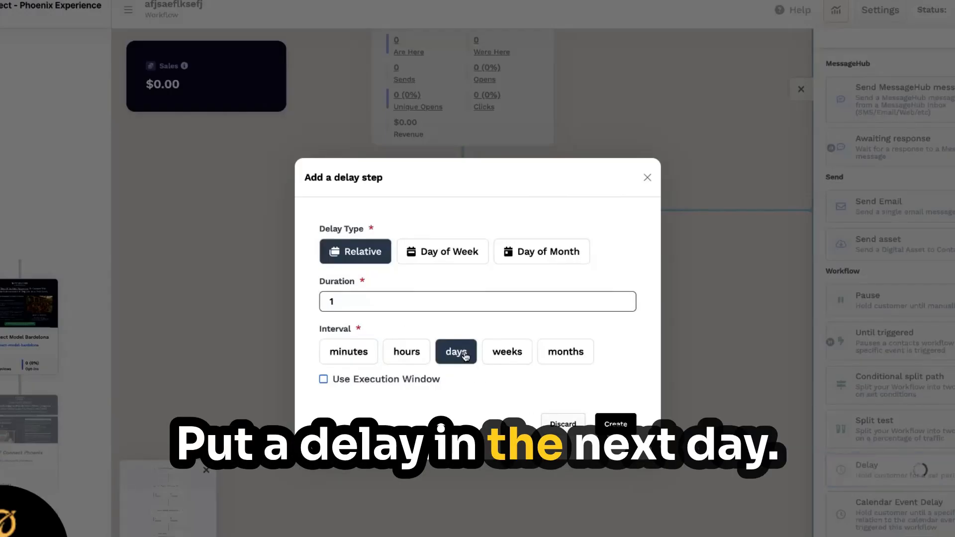
click(616, 423)
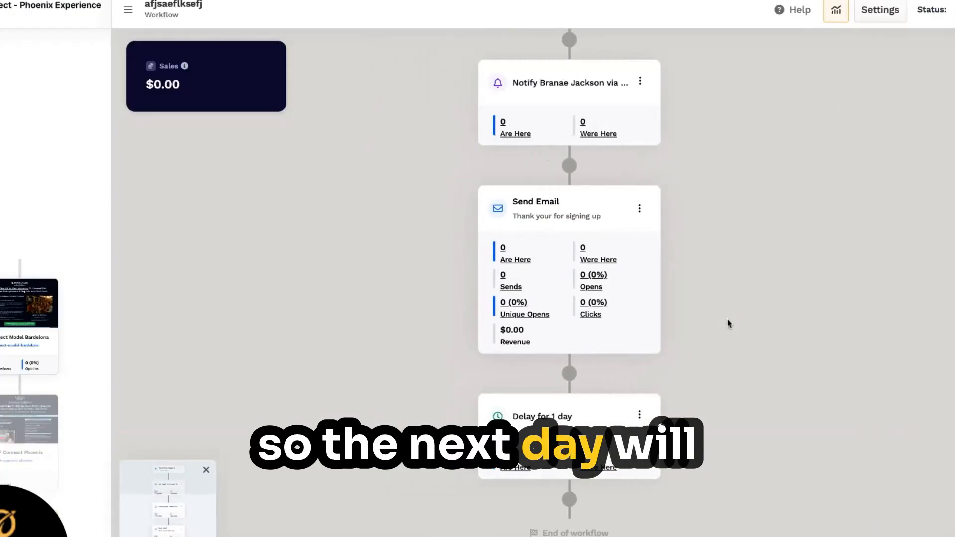
click(640, 415)
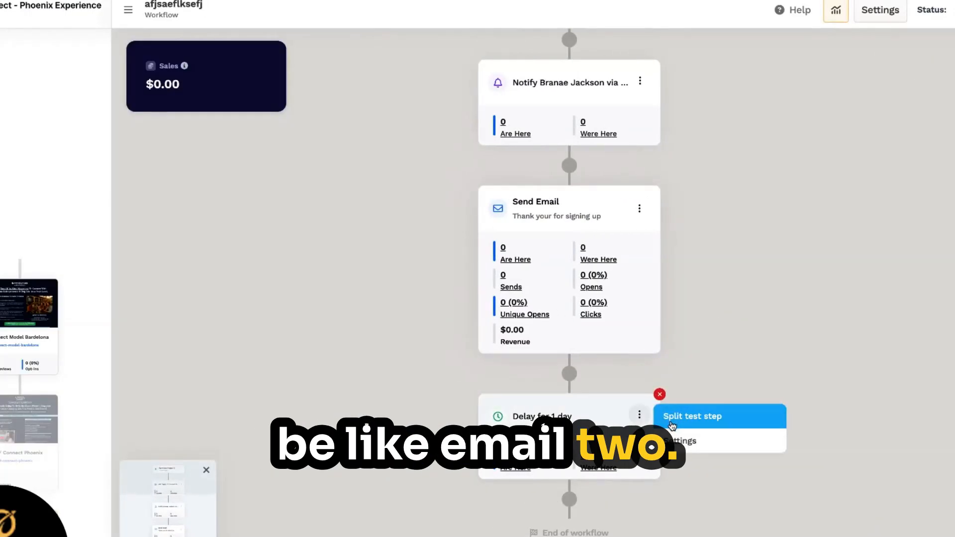
Step: Add a second Send Email step after the delay, naming it 'Email 2 welcome'
click(676, 438)
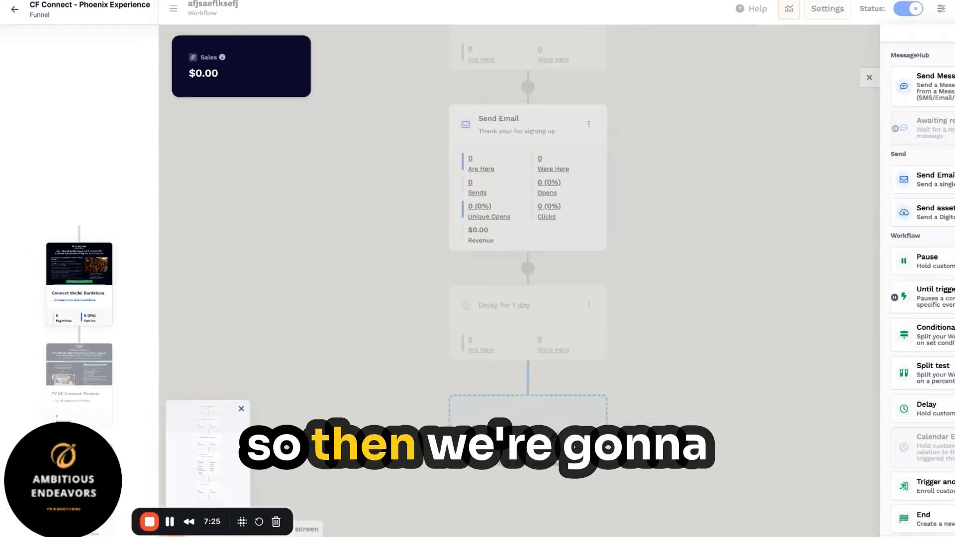
click(852, 180)
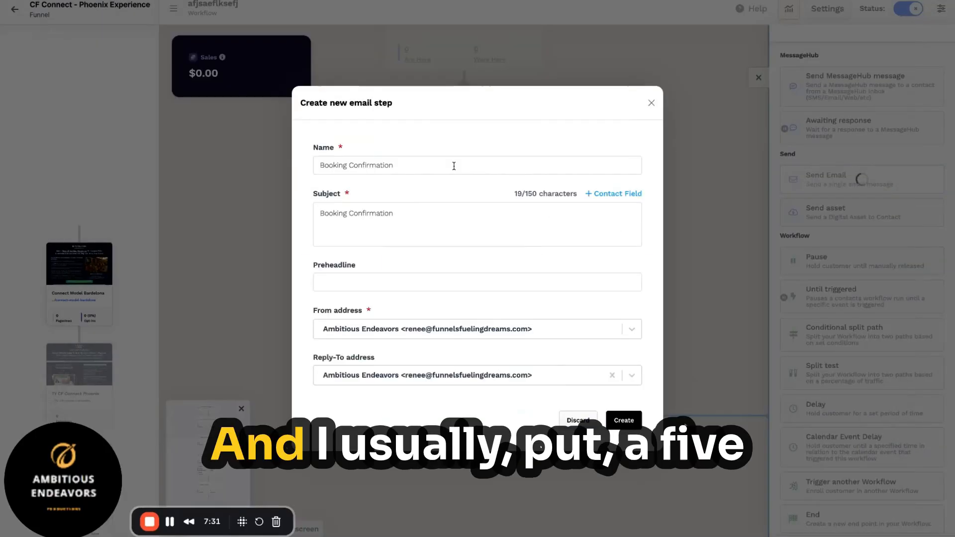
triple_click(473, 165)
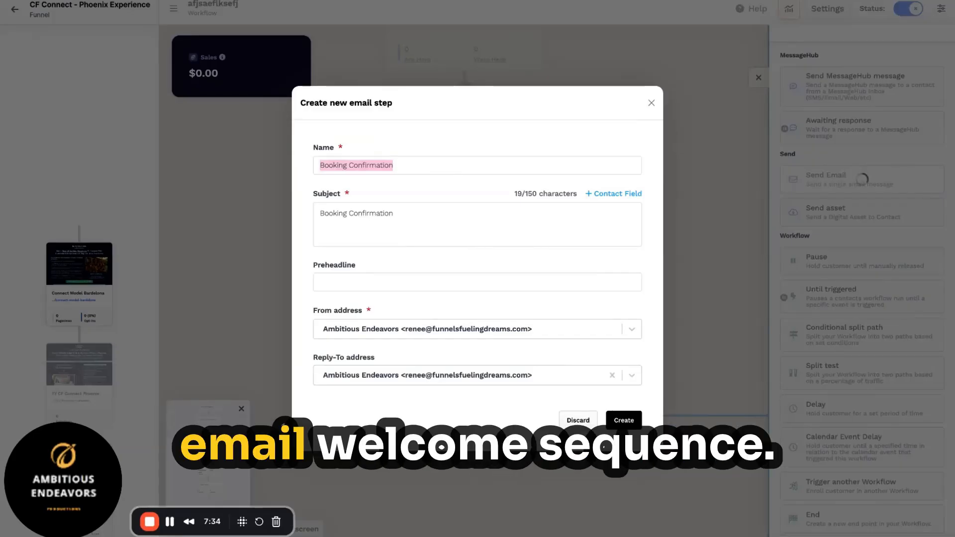
text(W)
key(BackSpace)
text(Email)
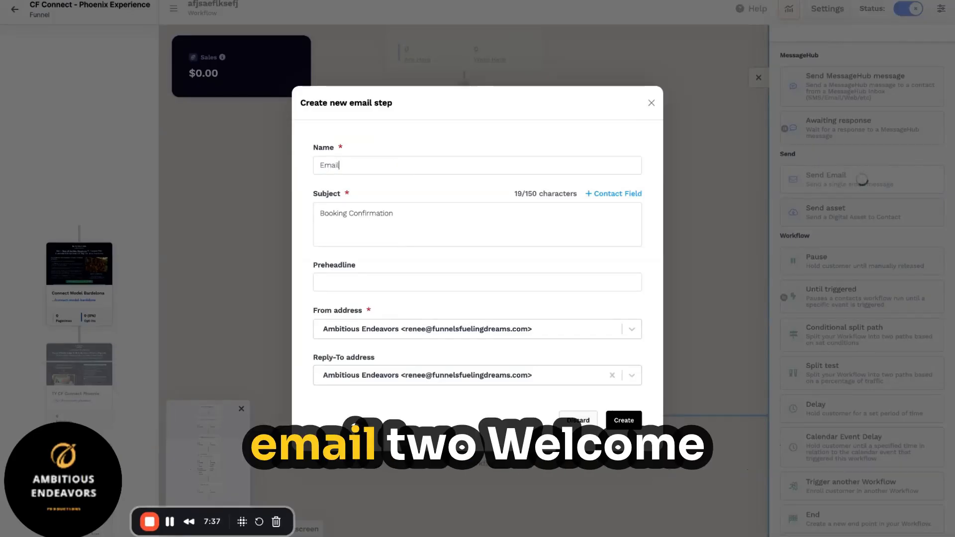
text( 2)
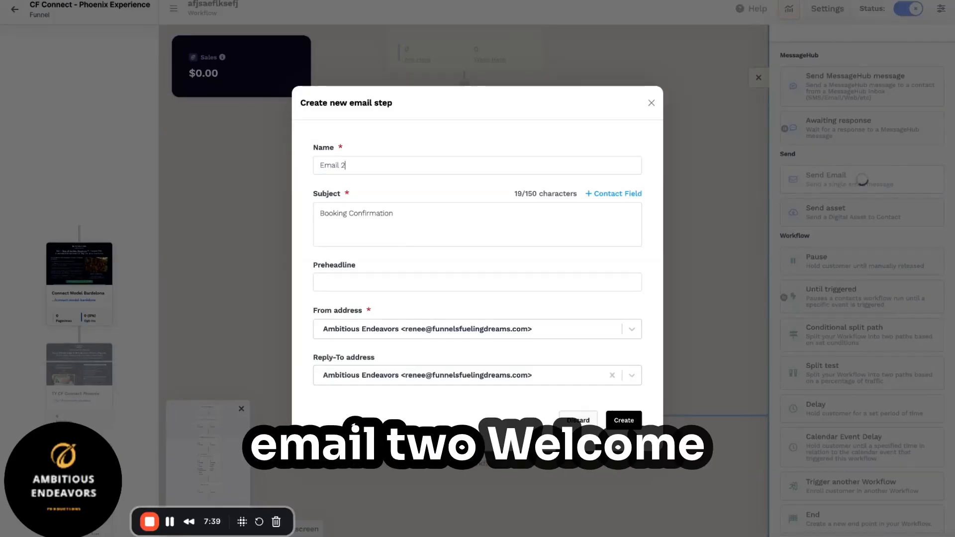
text(welcome)
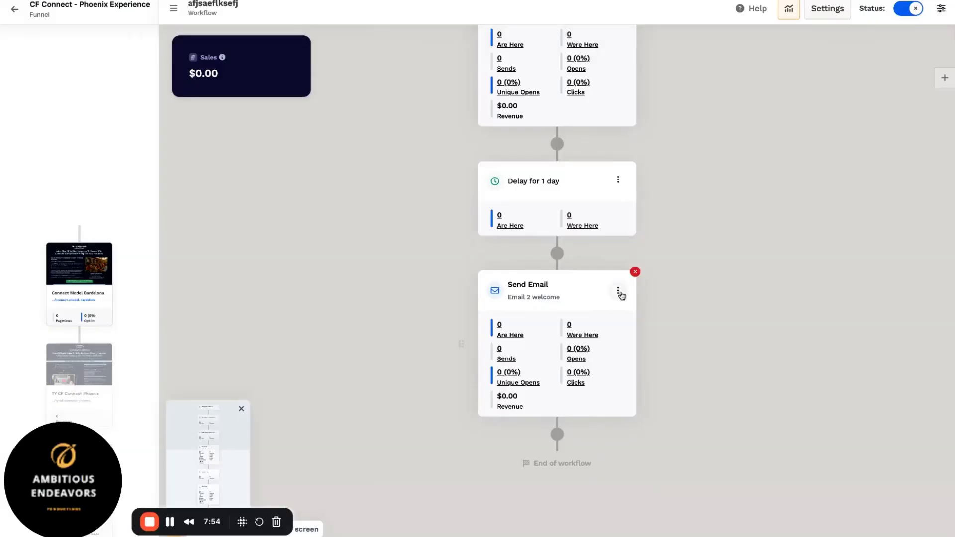
click(618, 291)
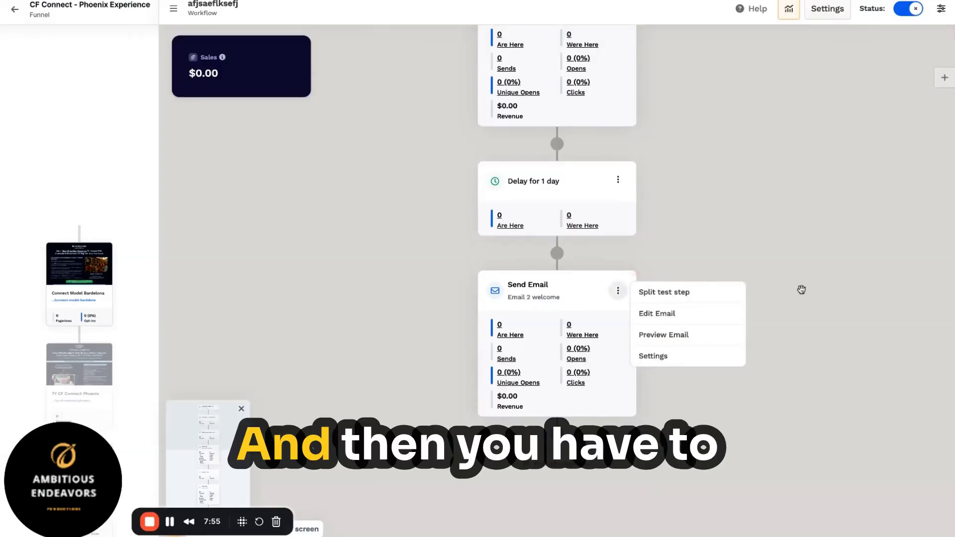
Step: Start a new step after 'Email 2 welcome' and try the Trigger another Workflow option
click(558, 434)
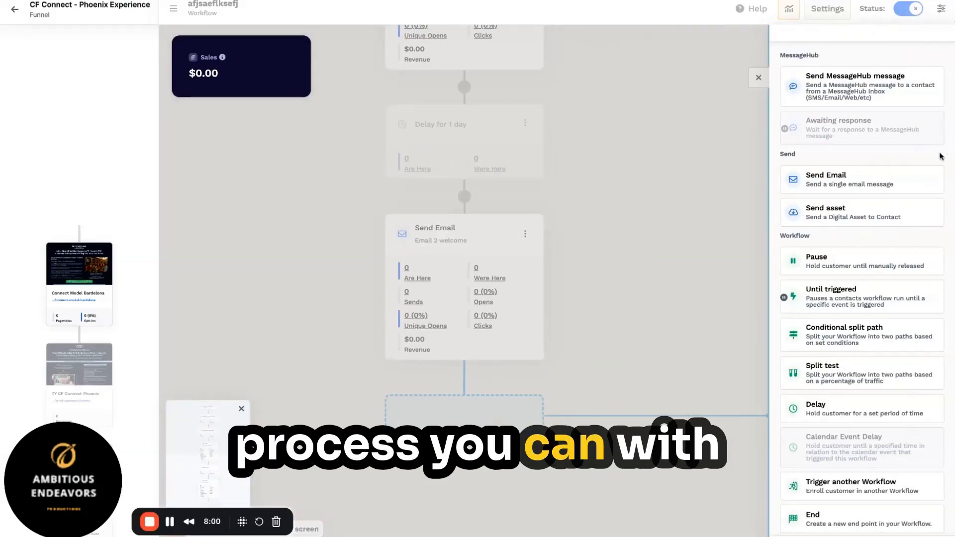
scroll(941, 157, down, 3)
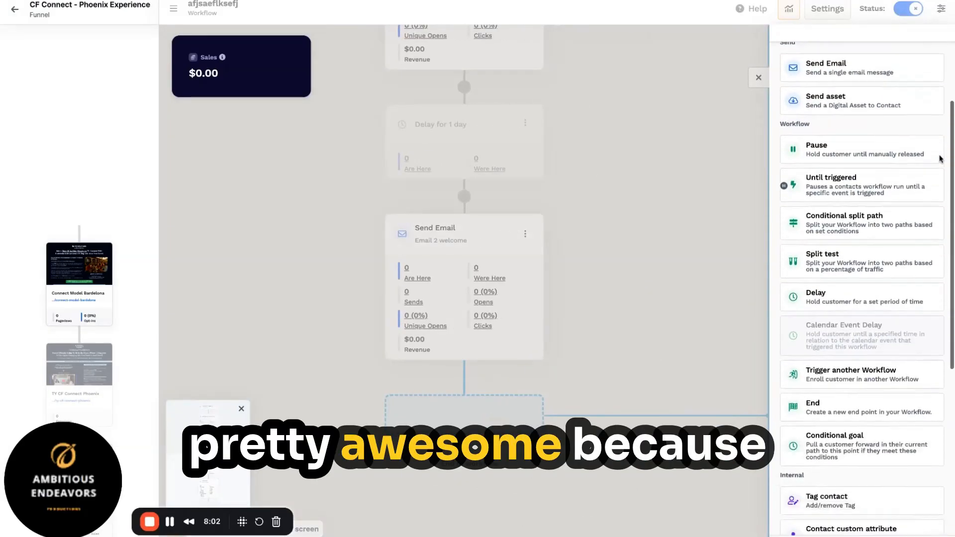
scroll(940, 158, down, 7)
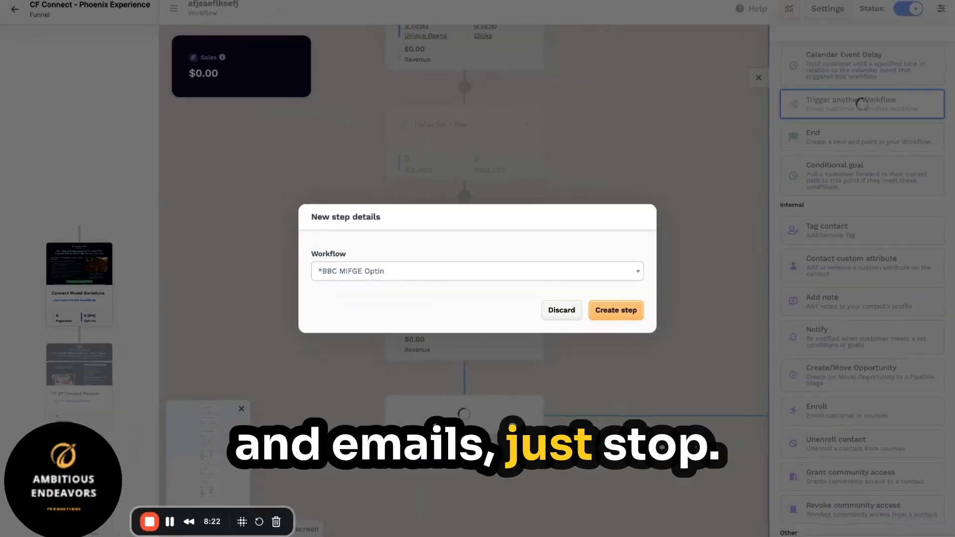
click(544, 273)
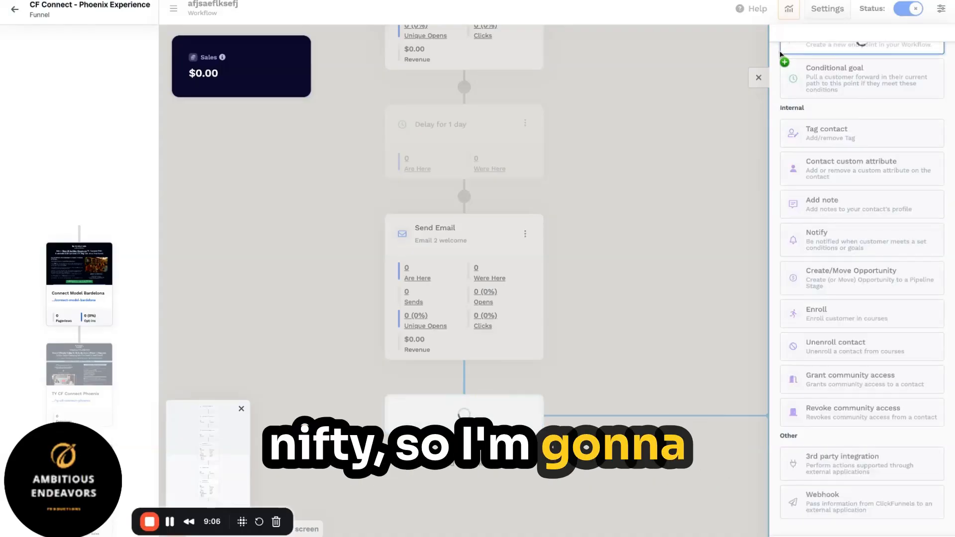
click(781, 49)
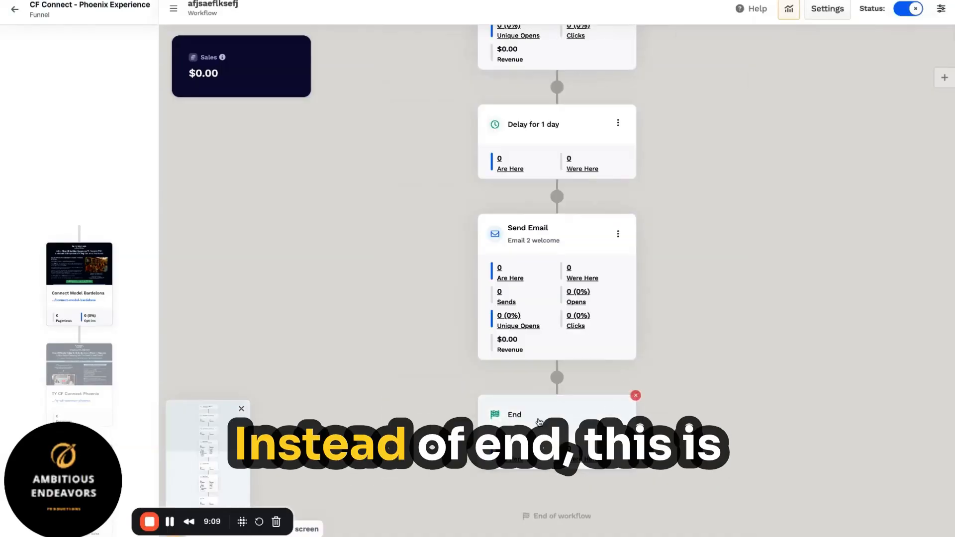
click(636, 396)
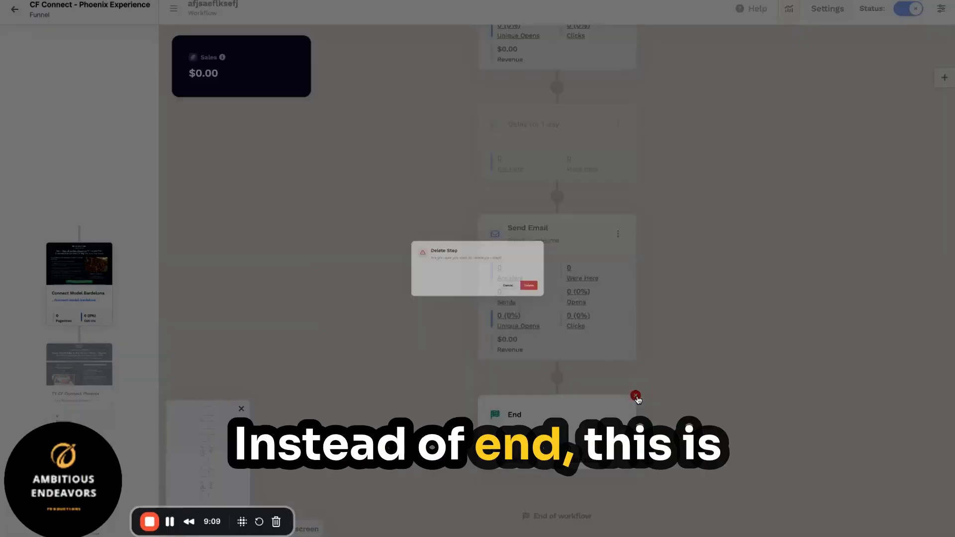
click(583, 303)
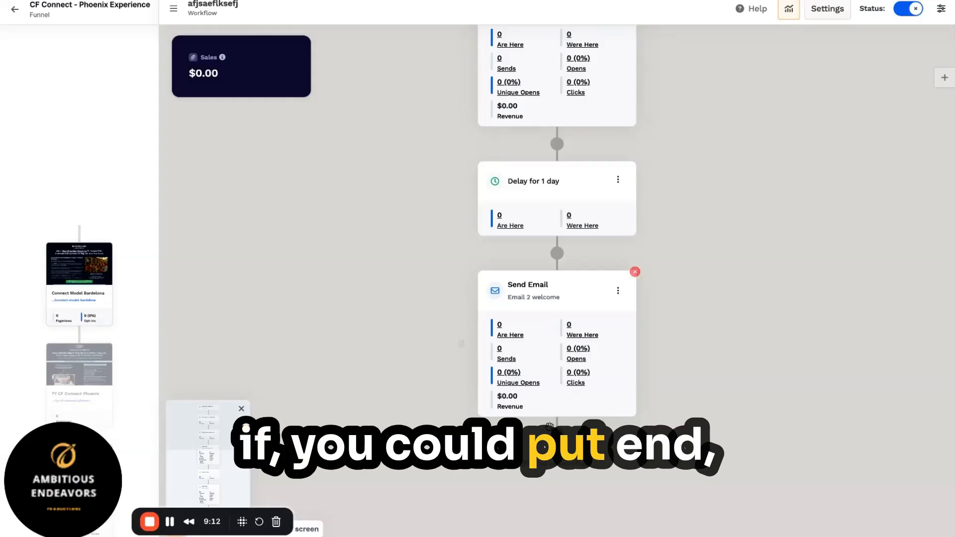
click(557, 386)
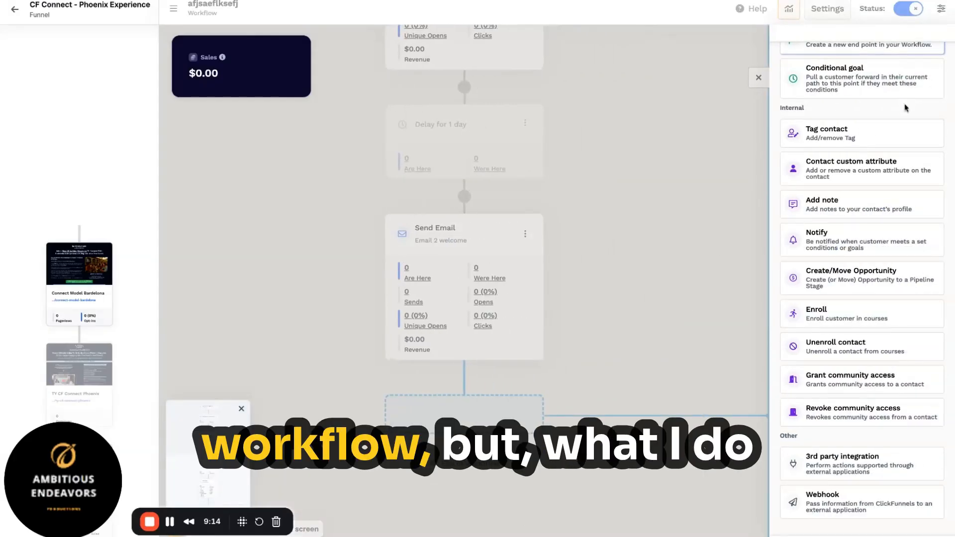
scroll(906, 107, up, 5)
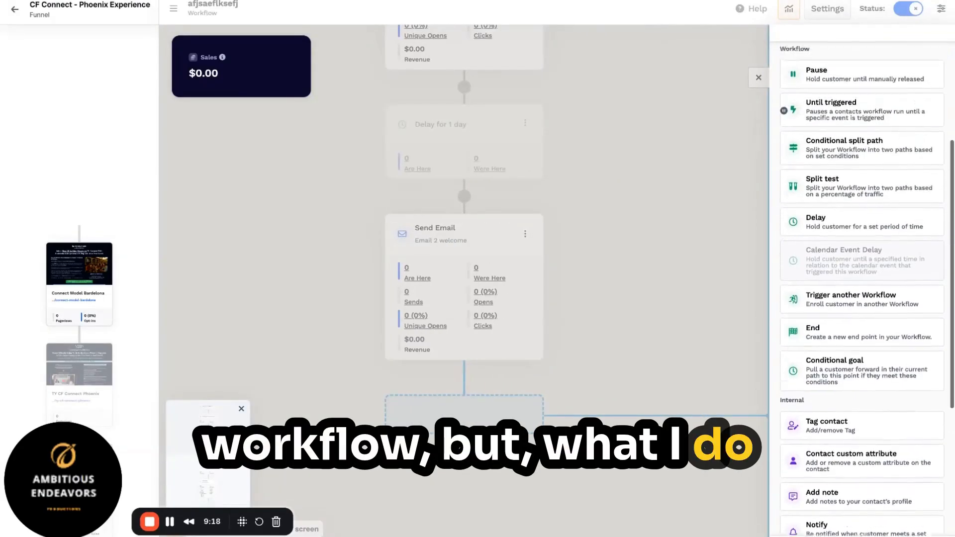
scroll(863, 289, up, 3)
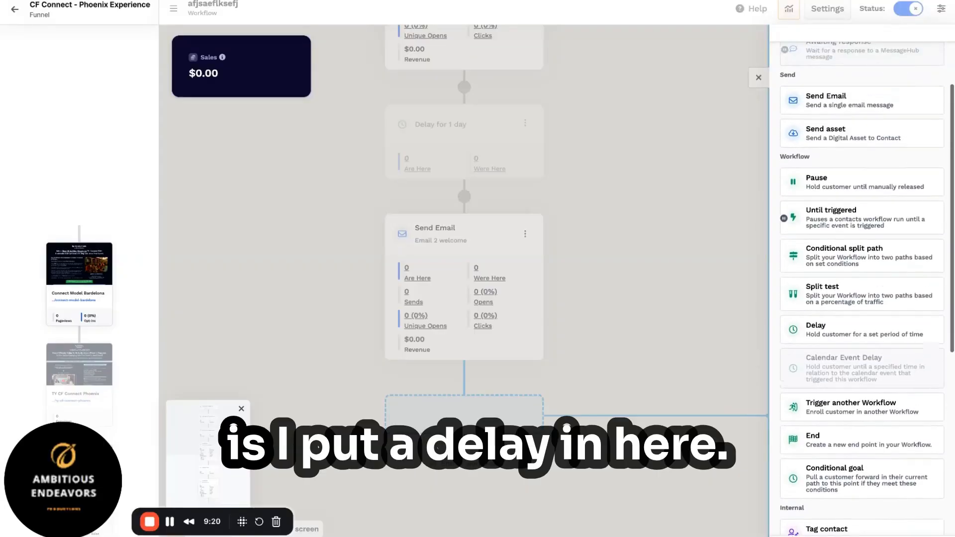
scroll(863, 288, up, 3)
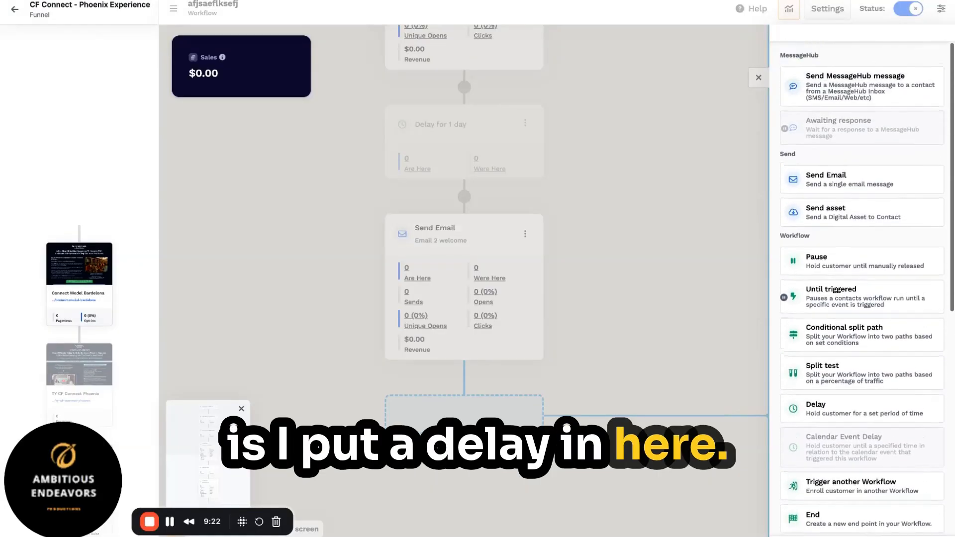
scroll(862, 288, down, 3)
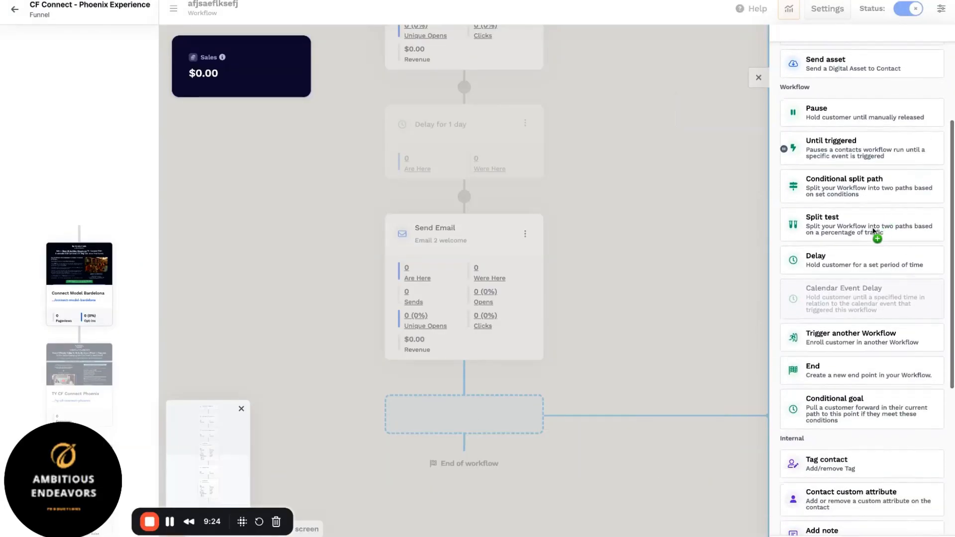
Step: Add a Delay step after 'Email 2 welcome', set to 365 days
click(858, 259)
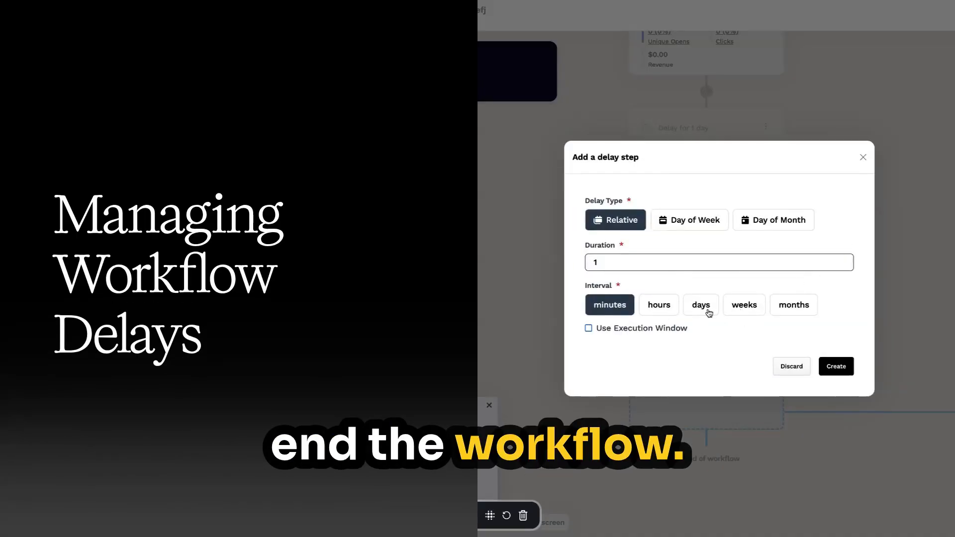
click(709, 312)
click(647, 266)
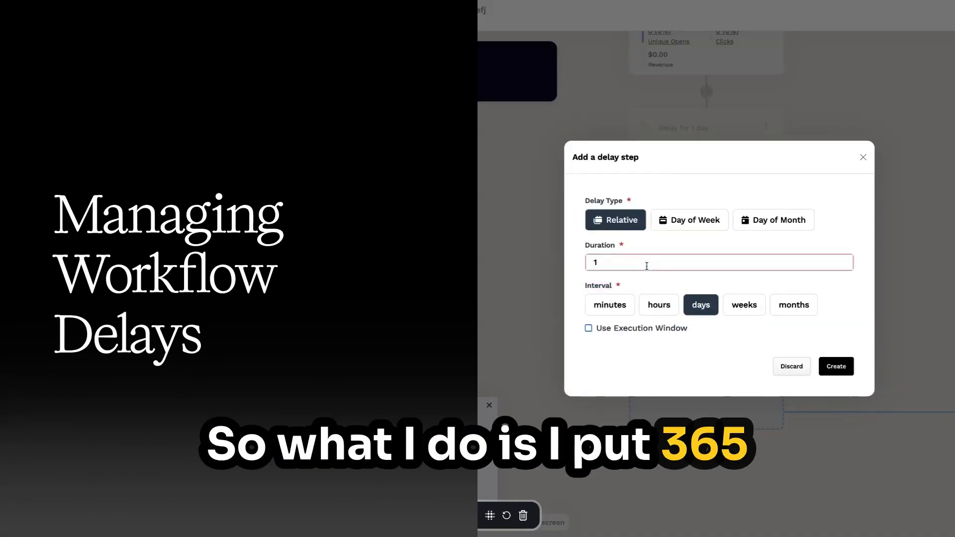
double_click(647, 266)
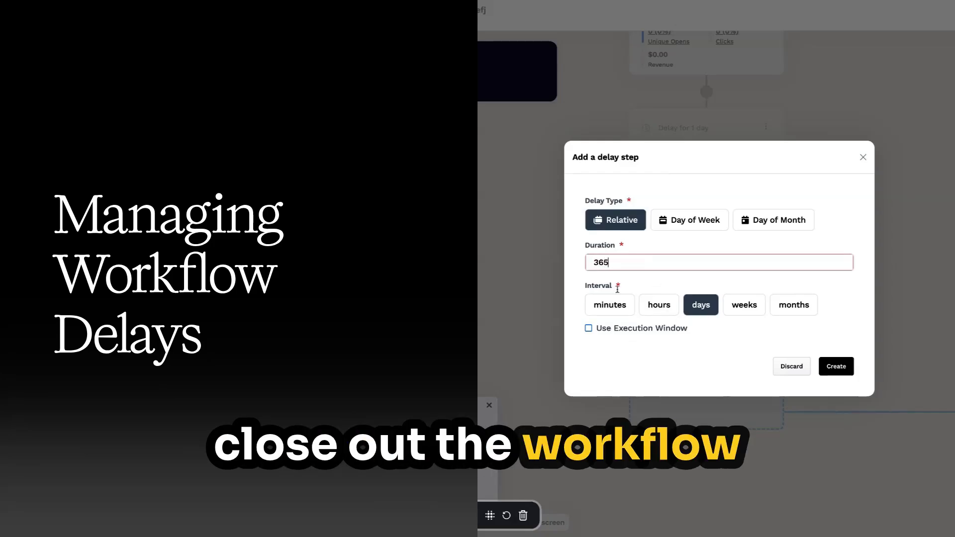
click(843, 370)
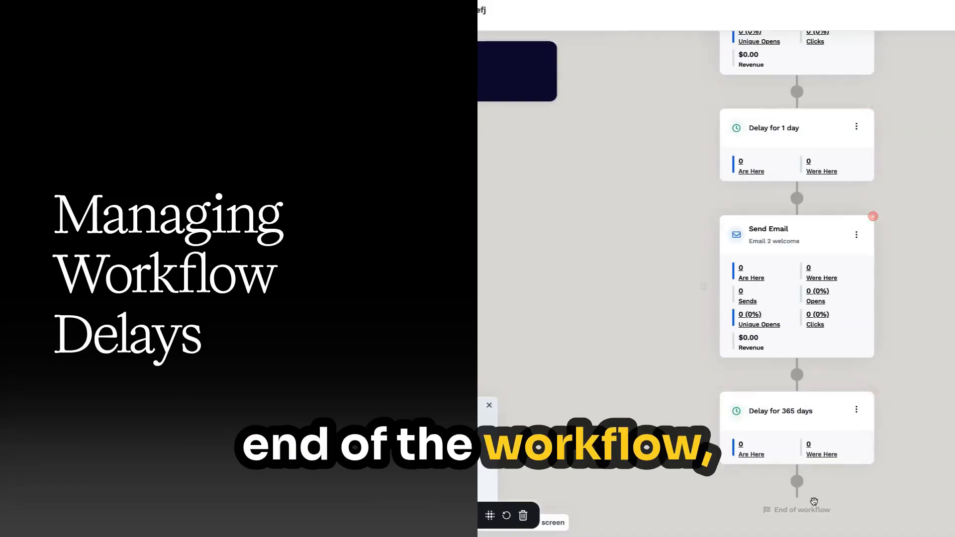
Step: Insert an empty step above the 365-day delay, then cancel it
mouse_move(806, 423)
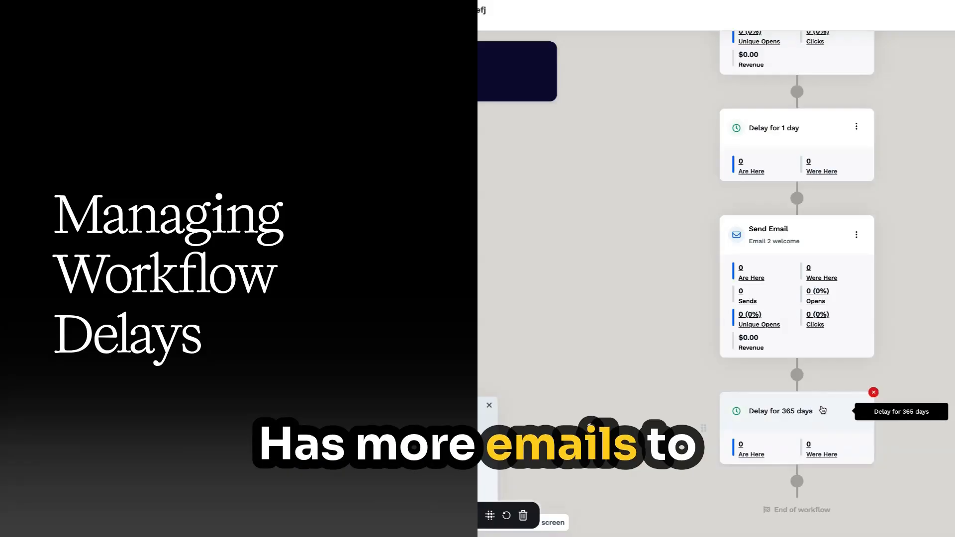
click(798, 376)
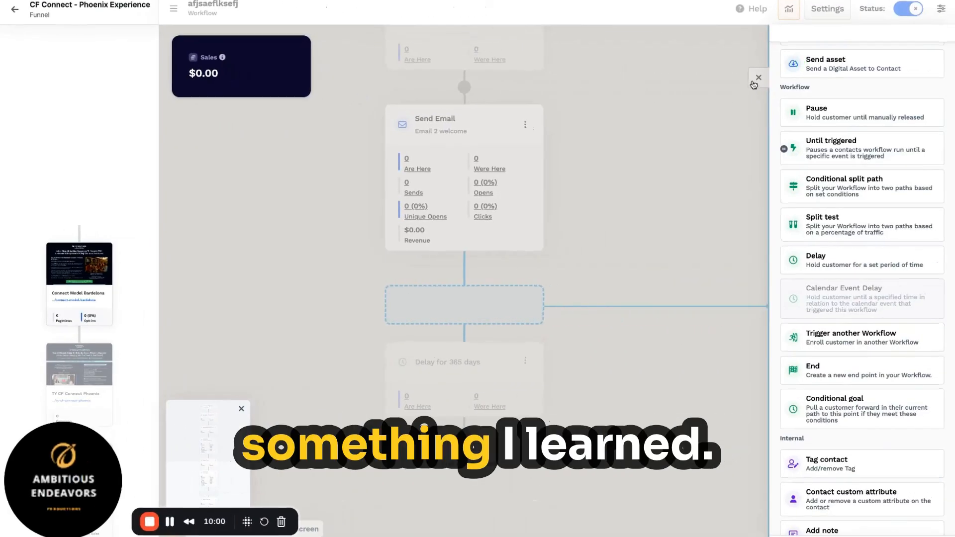
click(756, 85)
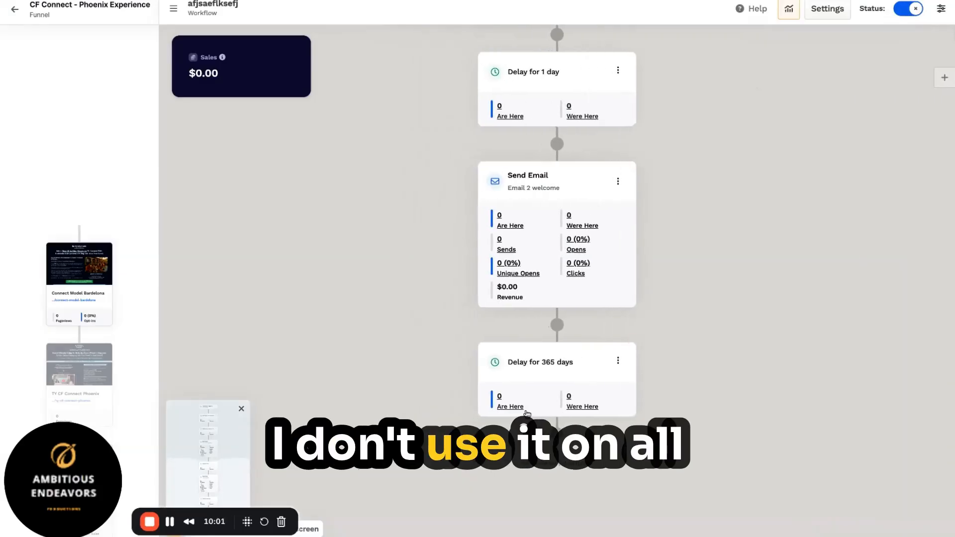
Step: Delete the 'Delay for 365 days' step and confirm the deletion
mouse_move(608, 367)
click(636, 344)
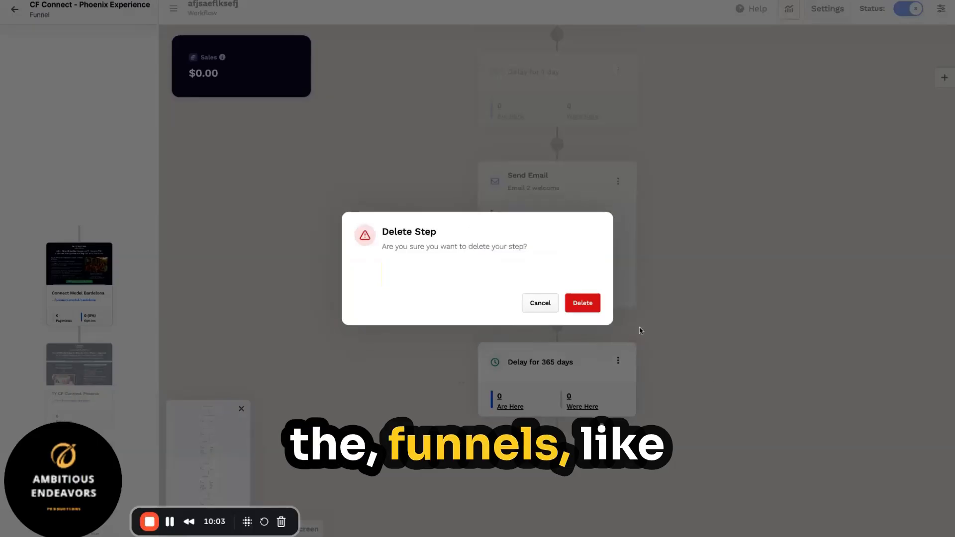
click(583, 303)
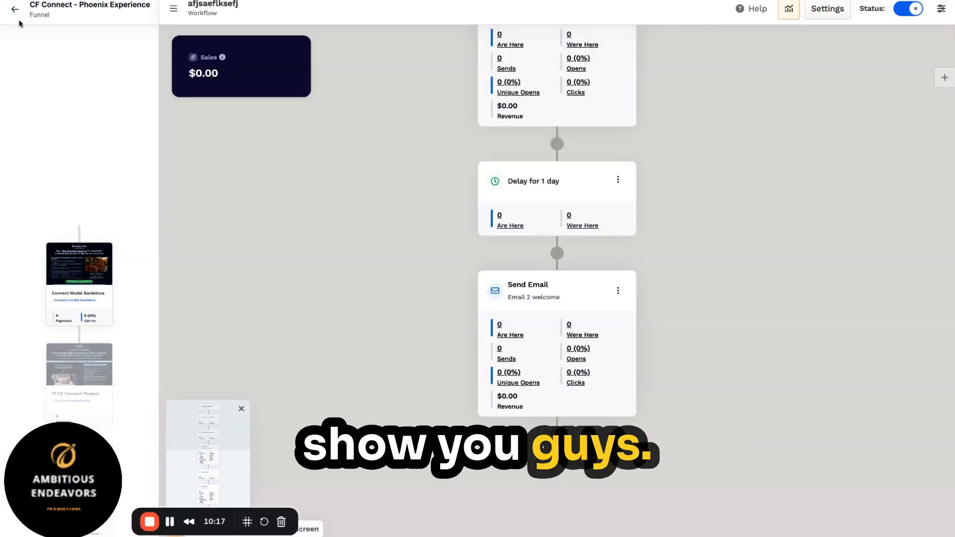
Step: Leave the workflow editor and return to the CF Connect - Phoenix Experience funnel overview
click(14, 10)
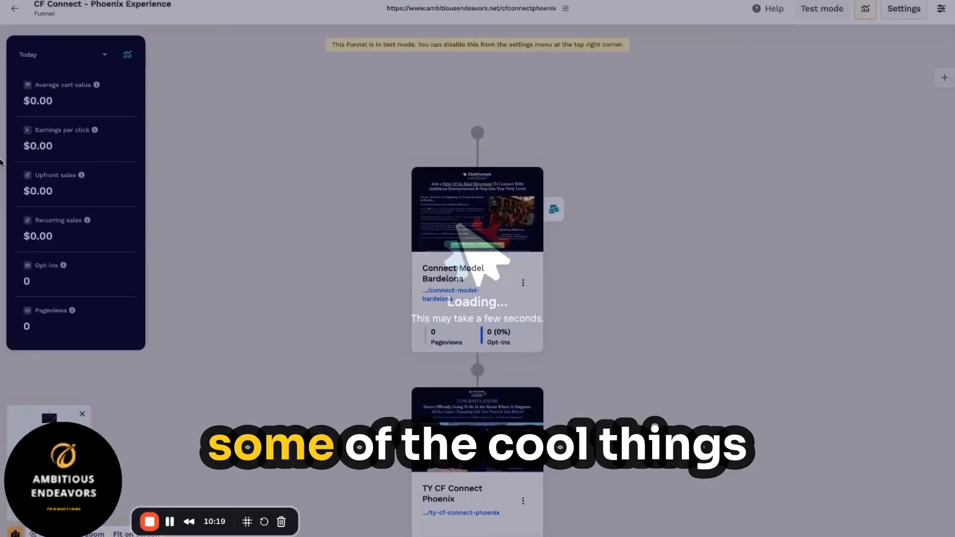